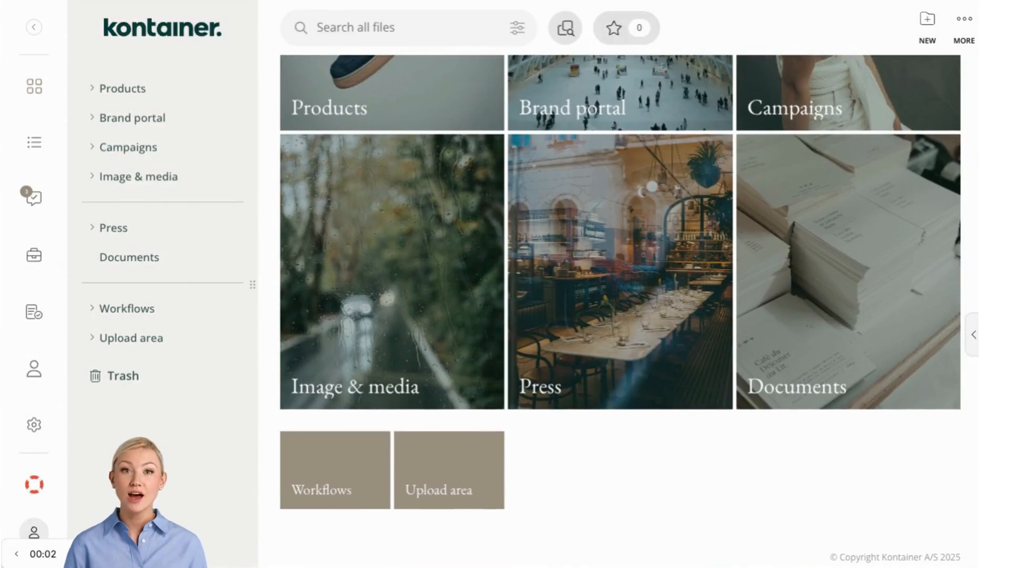
# - Browse the Products folder and open Collection A to view its files
pyautogui.click(132, 92)
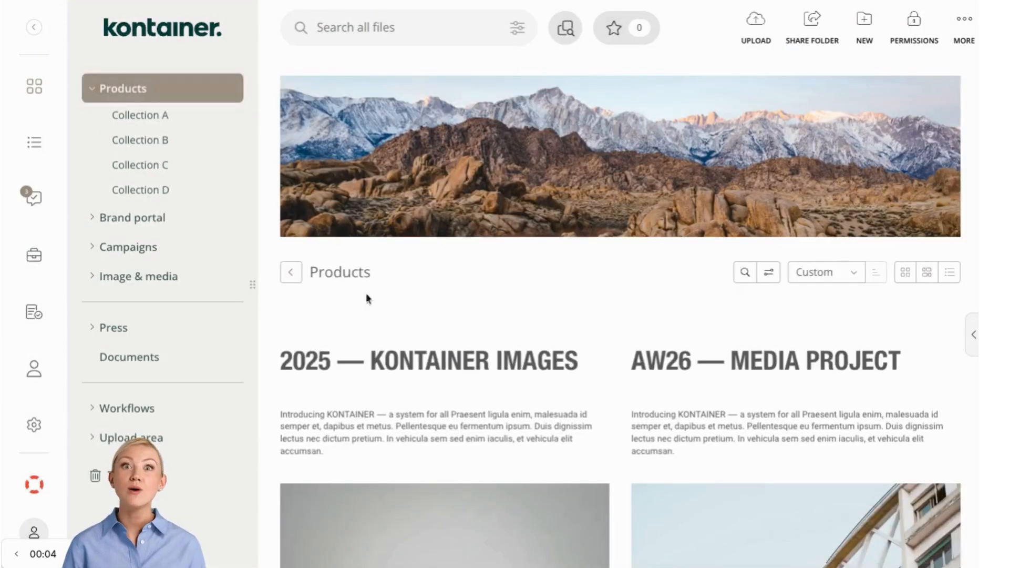
pyautogui.scroll(-1, 389, 392)
pyautogui.scroll(-10, 386, 391)
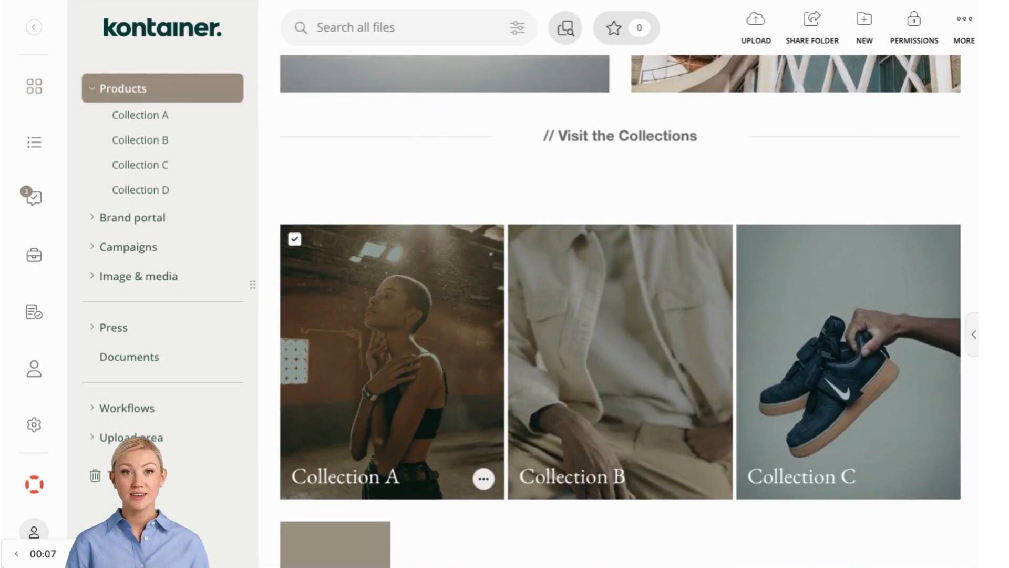
pyautogui.click(392, 392)
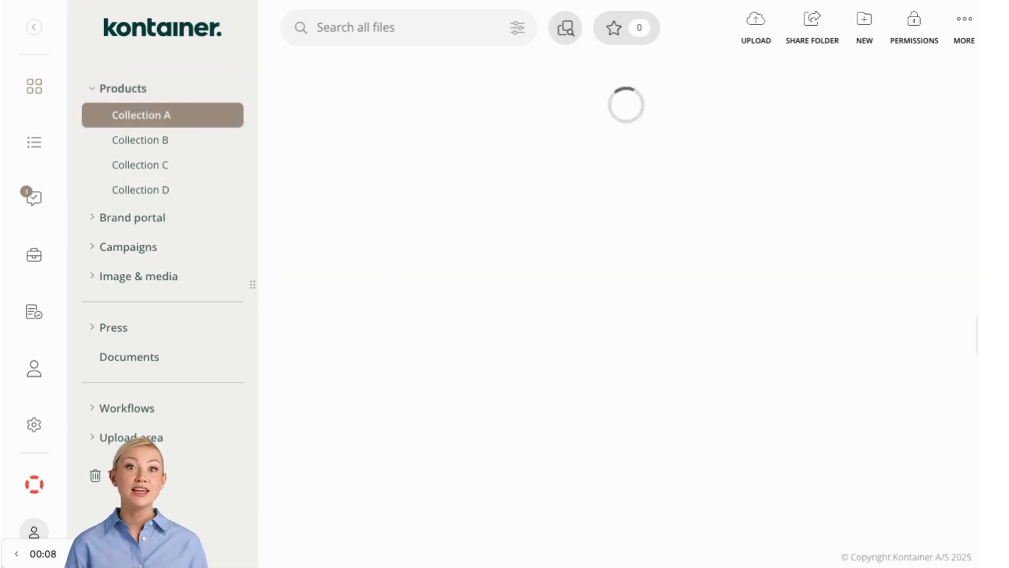
pyautogui.scroll(-8, 392, 392)
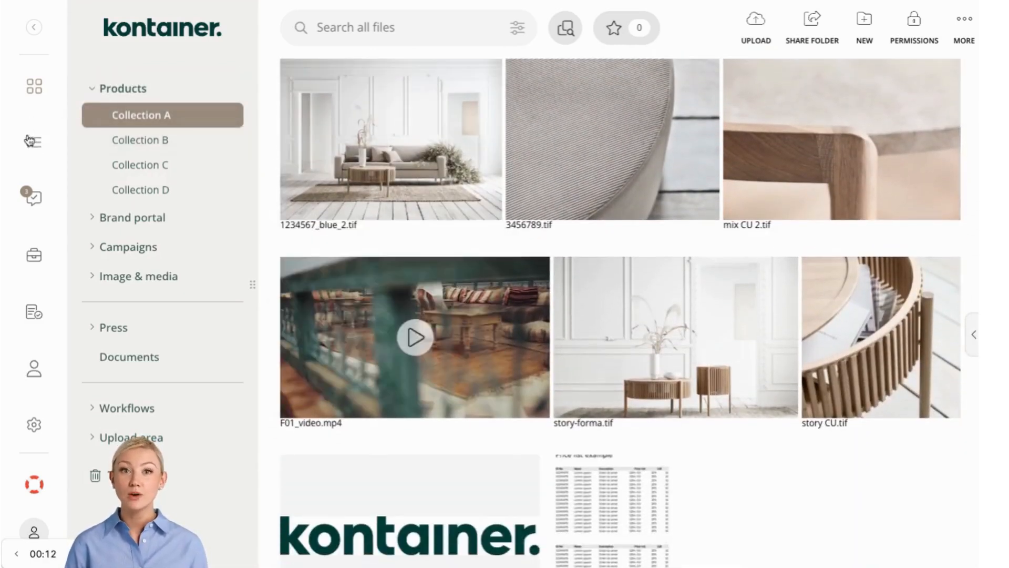
# - Open the All products list and toggle between the variant-level and product-level views
pyautogui.click(32, 144)
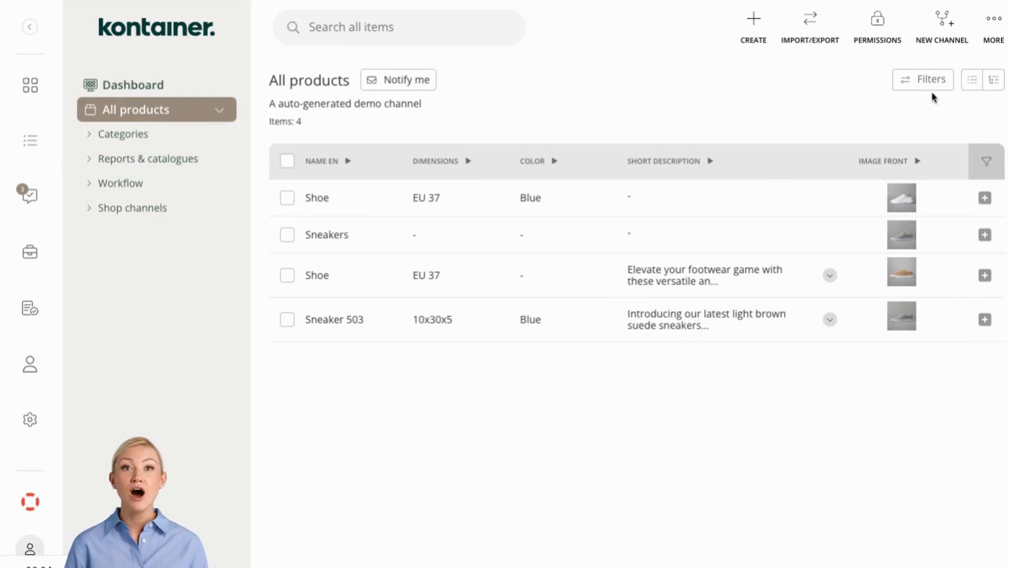
pyautogui.click(972, 84)
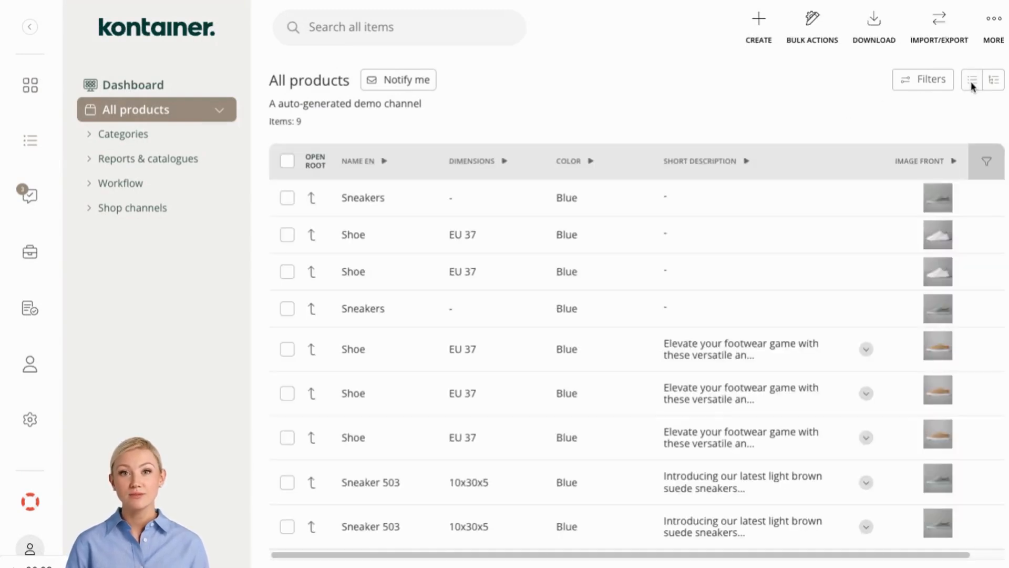
pyautogui.click(992, 83)
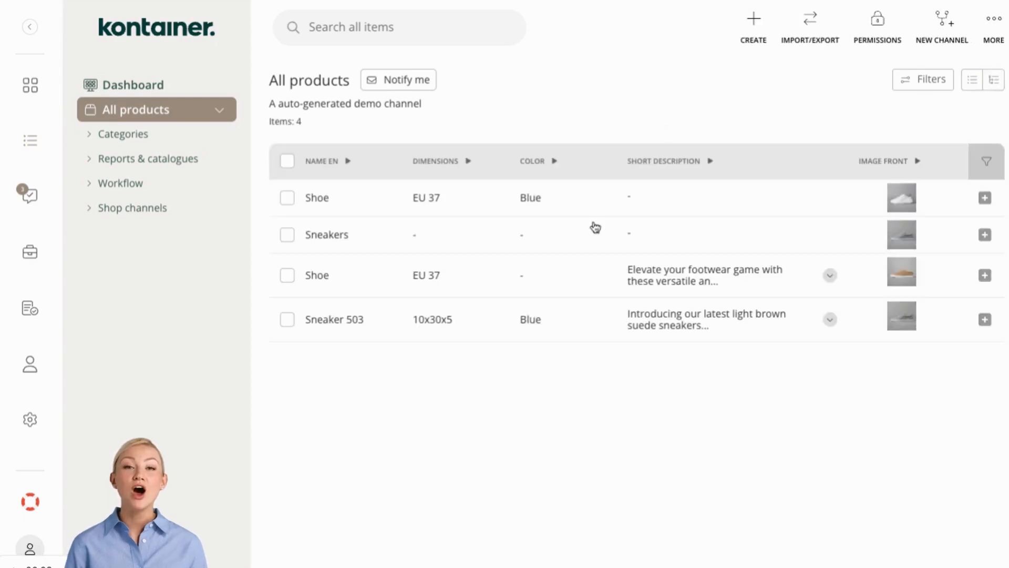
# - Open the Sneaker 503 product and review its details, ERP and ESG sections
pyautogui.click(538, 330)
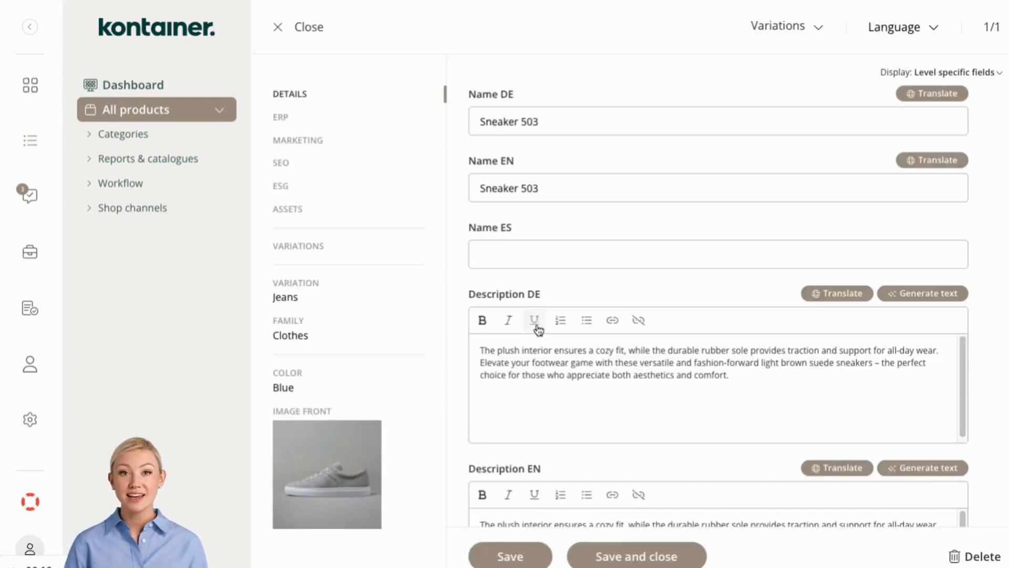
pyautogui.scroll(-5, 538, 330)
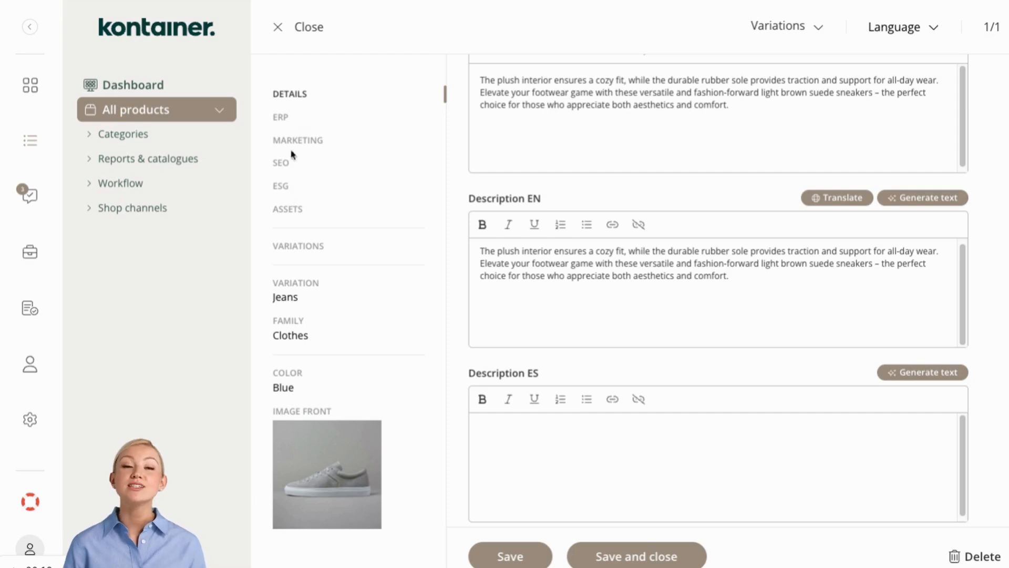
pyautogui.click(289, 124)
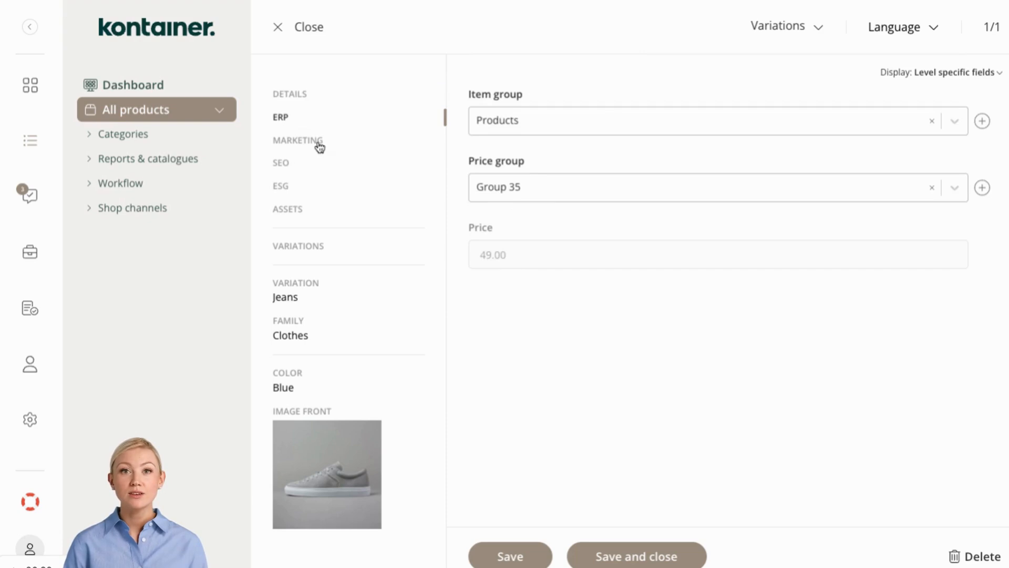
pyautogui.click(288, 192)
pyautogui.scroll(-8, 538, 412)
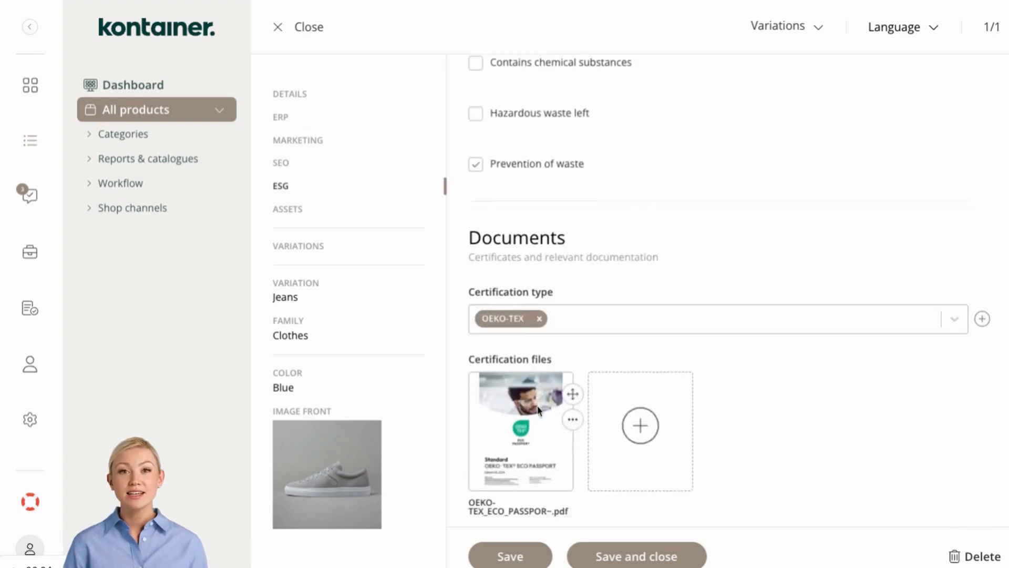
pyautogui.scroll(-7, 538, 410)
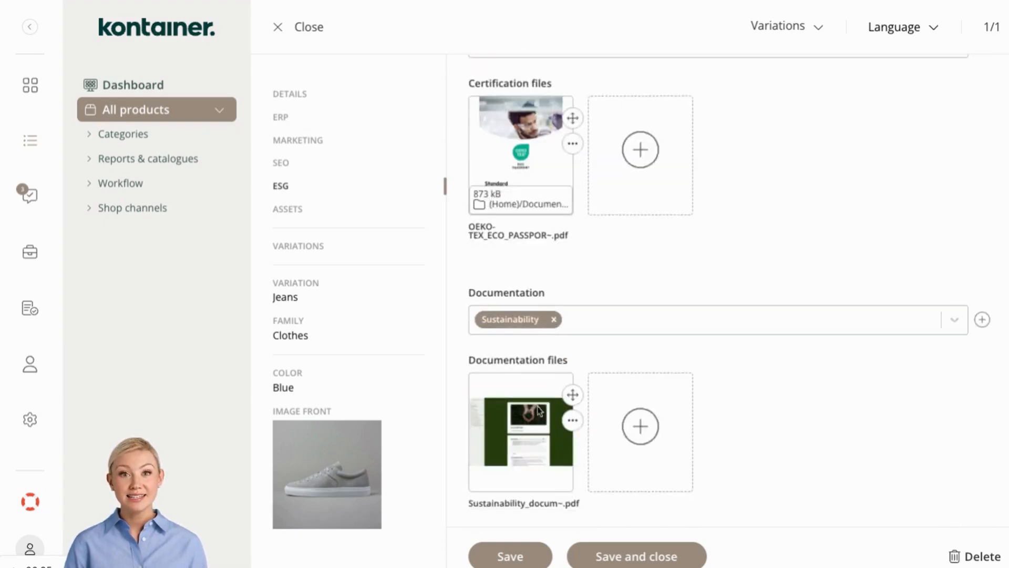
# - Reorder the additional images, moving Material_green.jpg to third place and Material_Sand.jpg to second place
pyautogui.click(296, 214)
pyautogui.scroll(5, 741, 229)
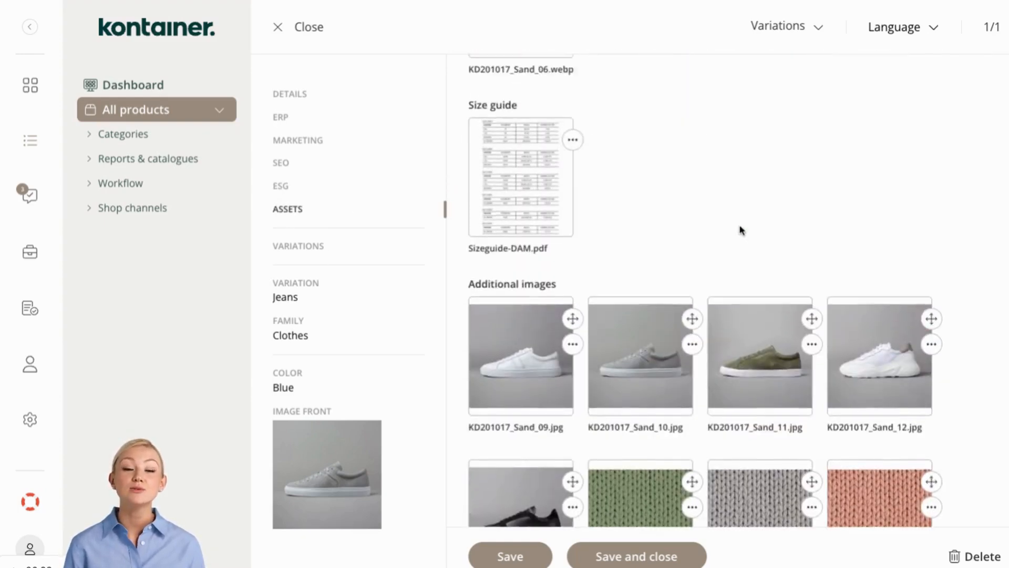
pyautogui.scroll(6, 741, 230)
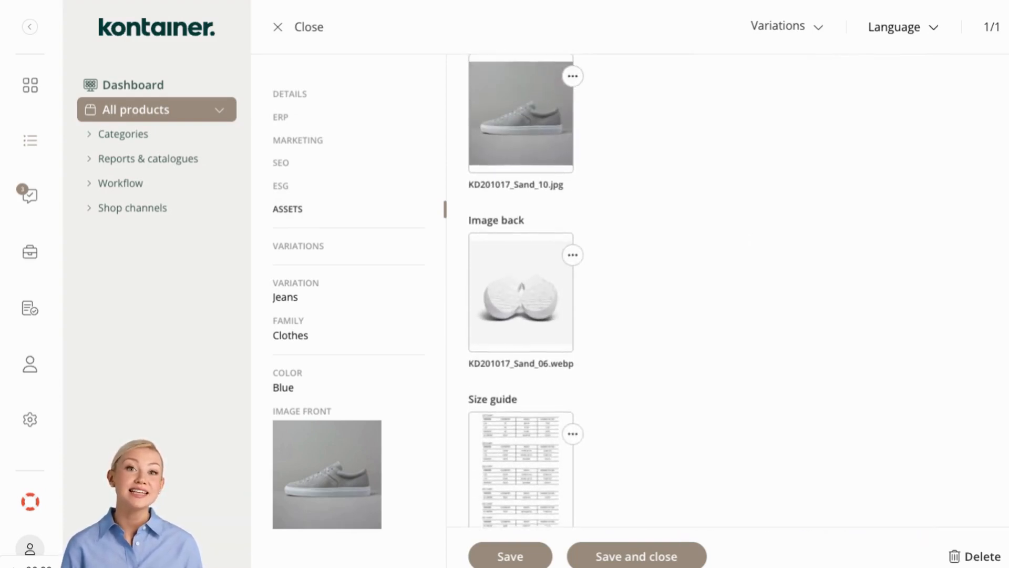
pyautogui.scroll(1, 741, 230)
pyautogui.scroll(-5, 728, 289)
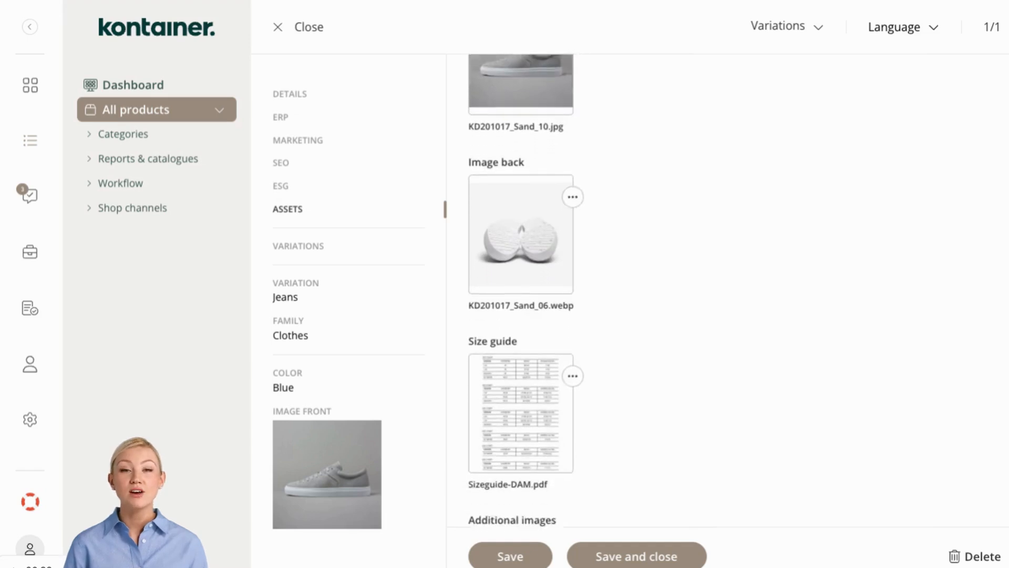
pyautogui.scroll(-10, 705, 291)
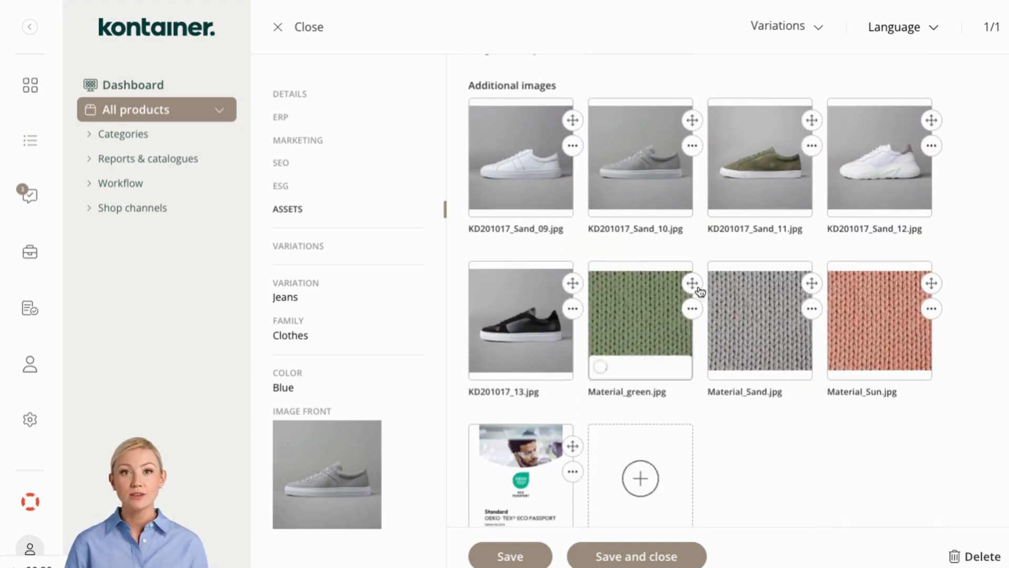
pyautogui.moveTo(692, 283); pyautogui.dragTo(796, 213)
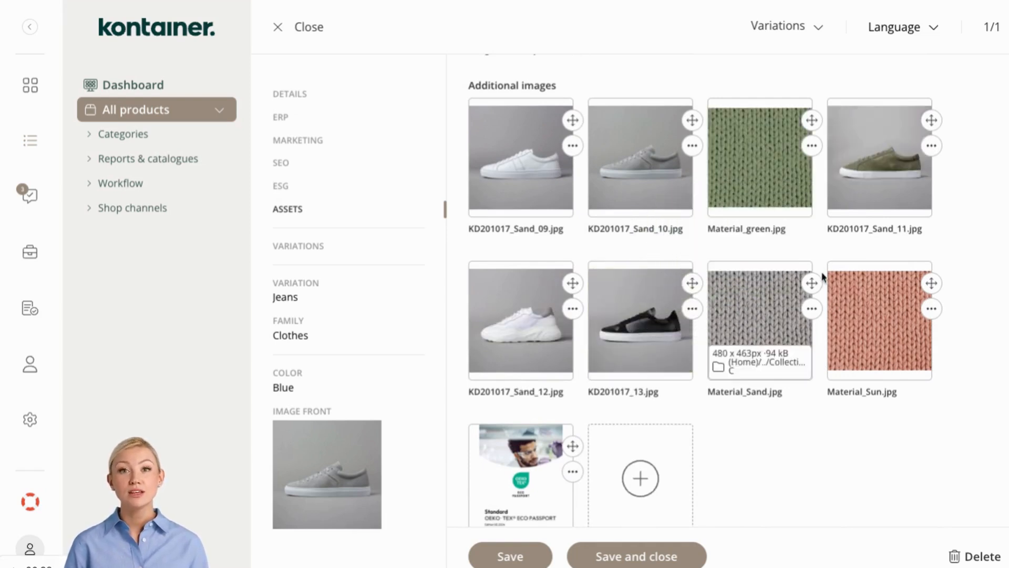
pyautogui.moveTo(812, 283); pyautogui.dragTo(623, 160)
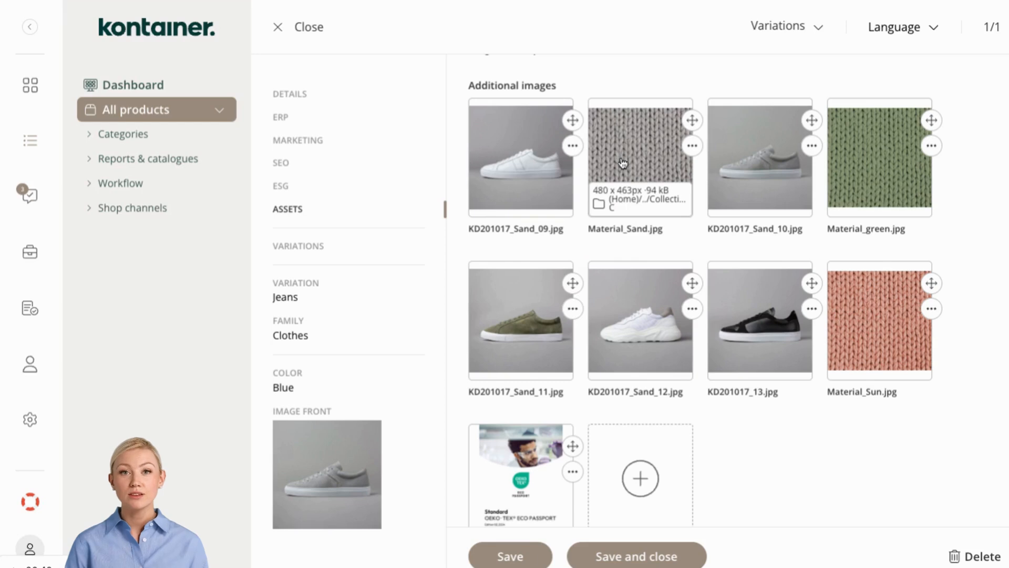
# - Inspect the date picker and the available sales channel options in the product details
pyautogui.click(302, 99)
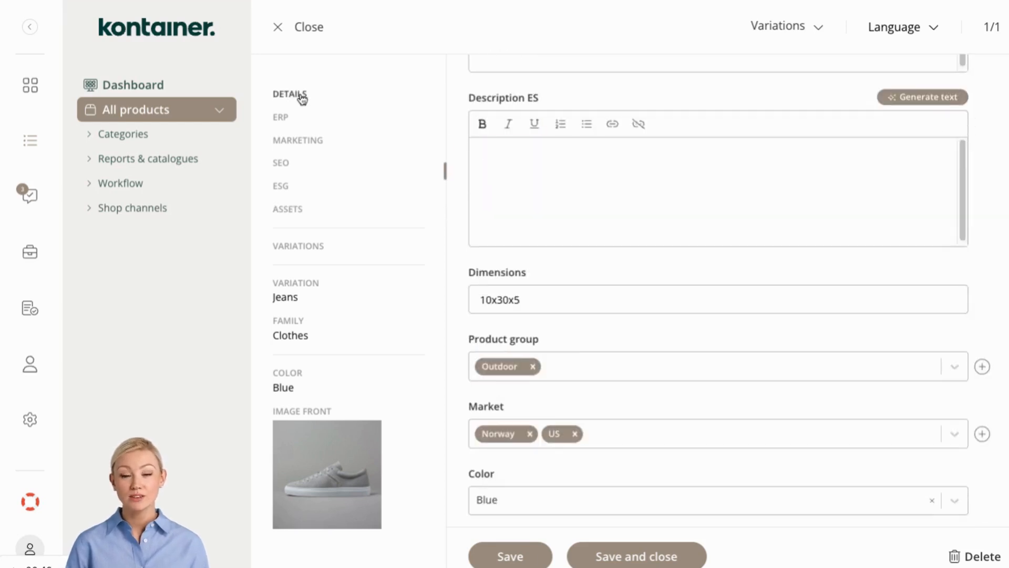
pyautogui.scroll(-7, 540, 251)
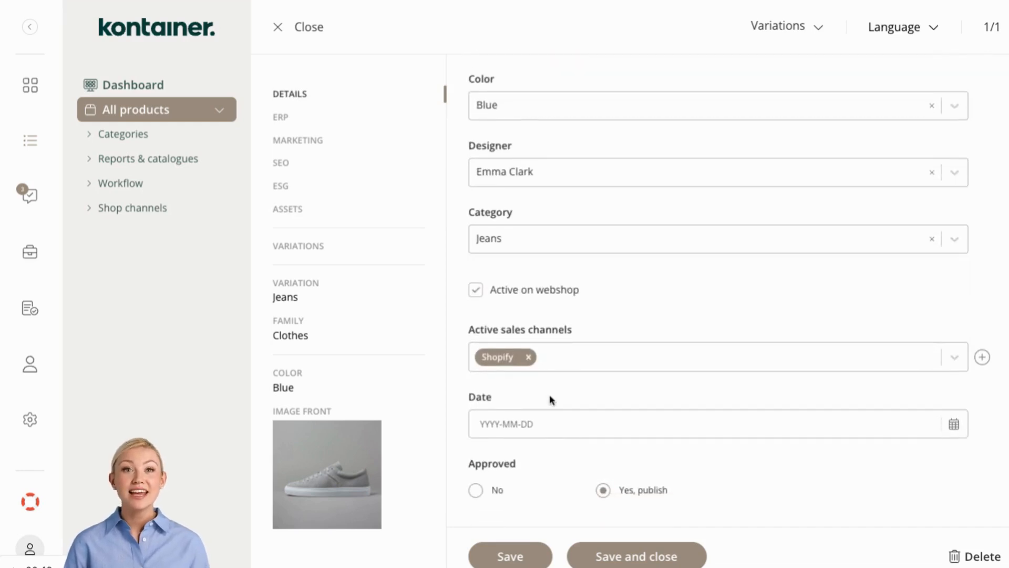
pyautogui.click(559, 425)
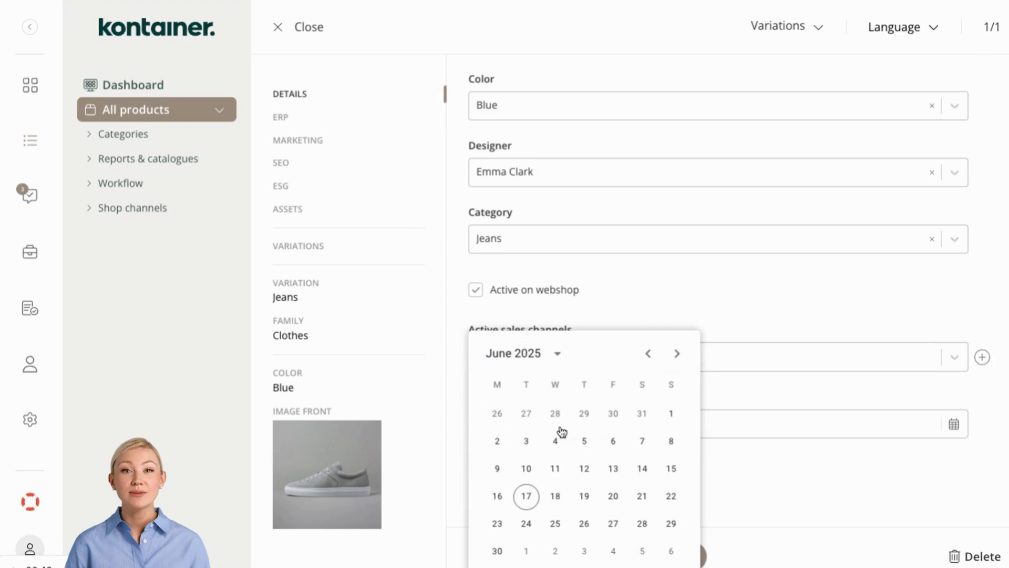
pyautogui.click(620, 300)
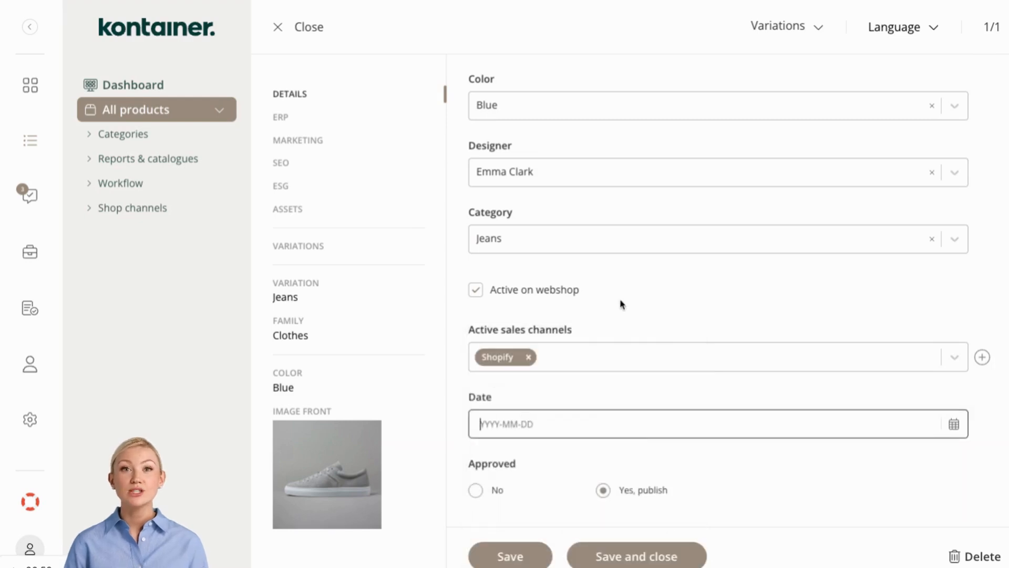
pyautogui.click(569, 296)
pyautogui.click(569, 296)
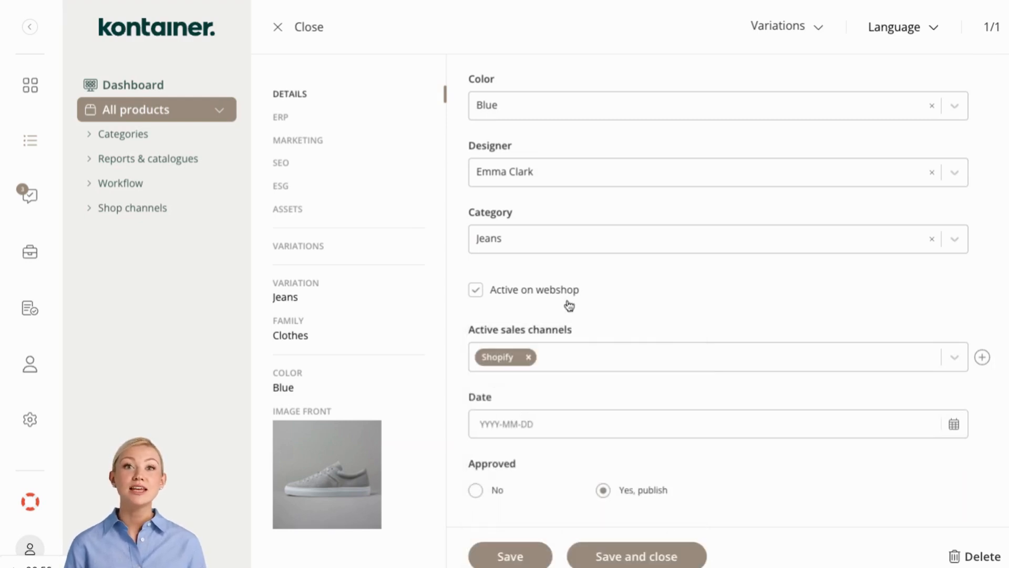
pyautogui.click(571, 361)
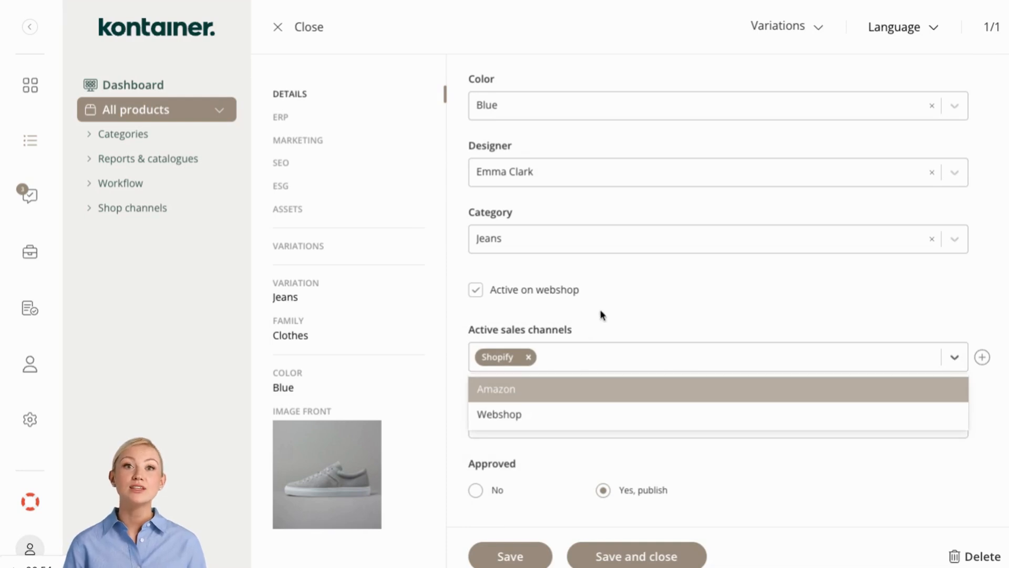
pyautogui.click(614, 312)
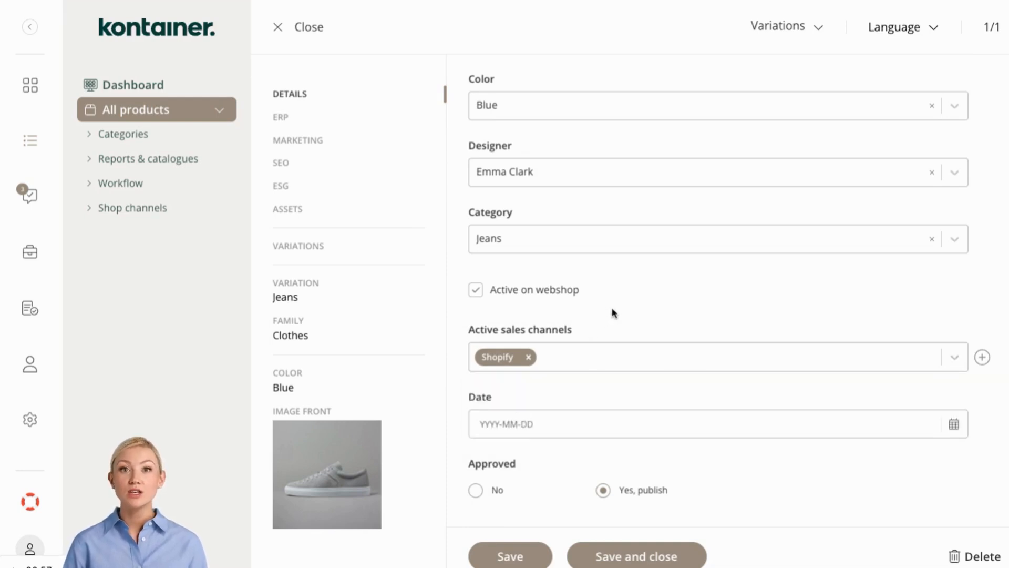
# - Inspect the available color and designer options in the product details
pyautogui.scroll(2, 614, 313)
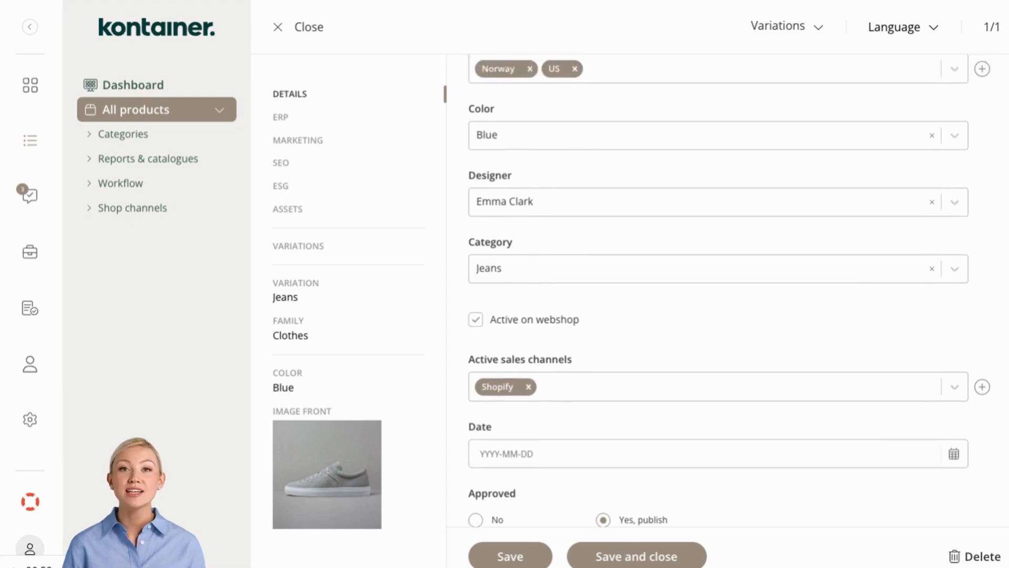
pyautogui.scroll(-1, 614, 312)
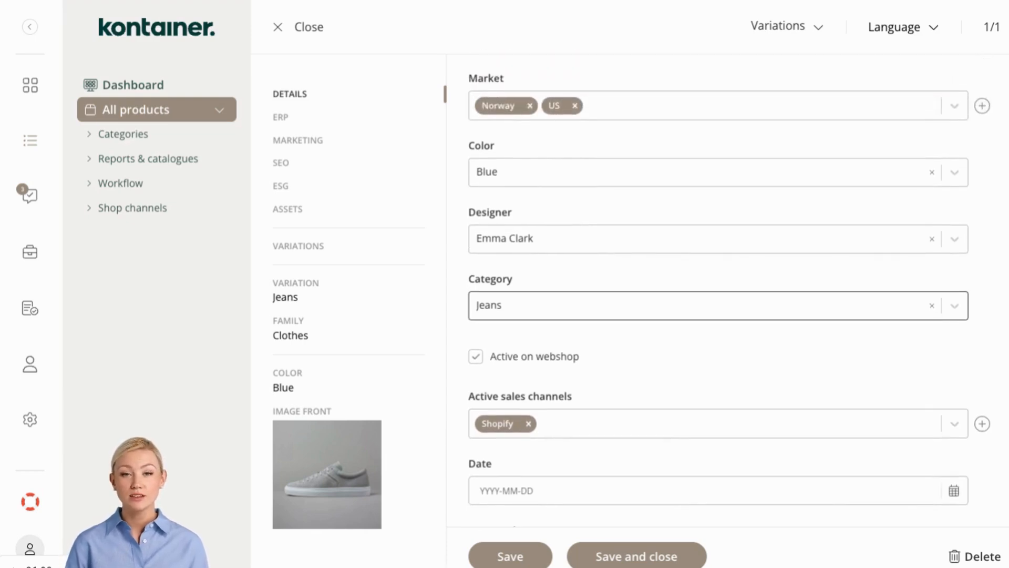
pyautogui.scroll(-1, 613, 312)
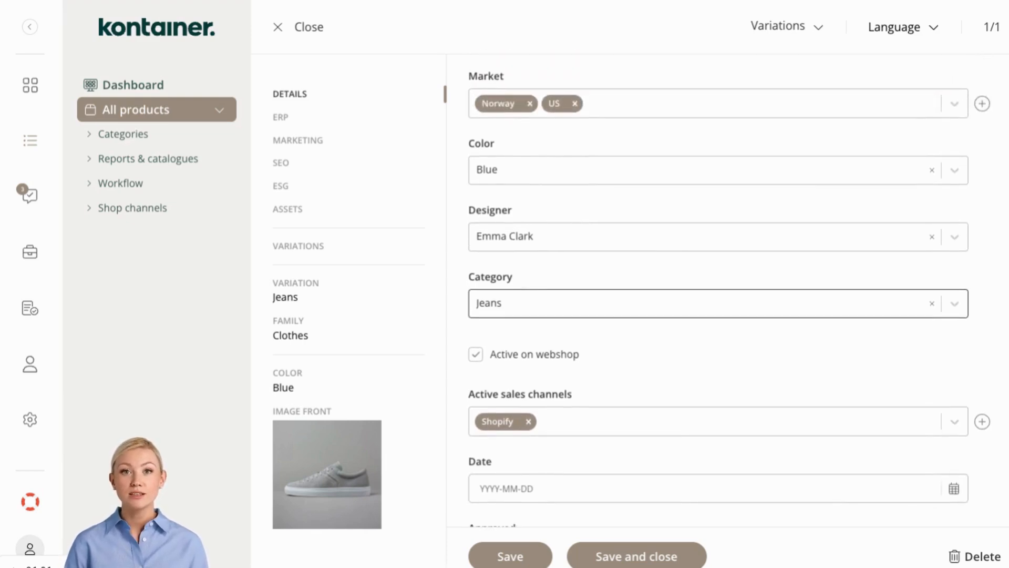
pyautogui.click(631, 179)
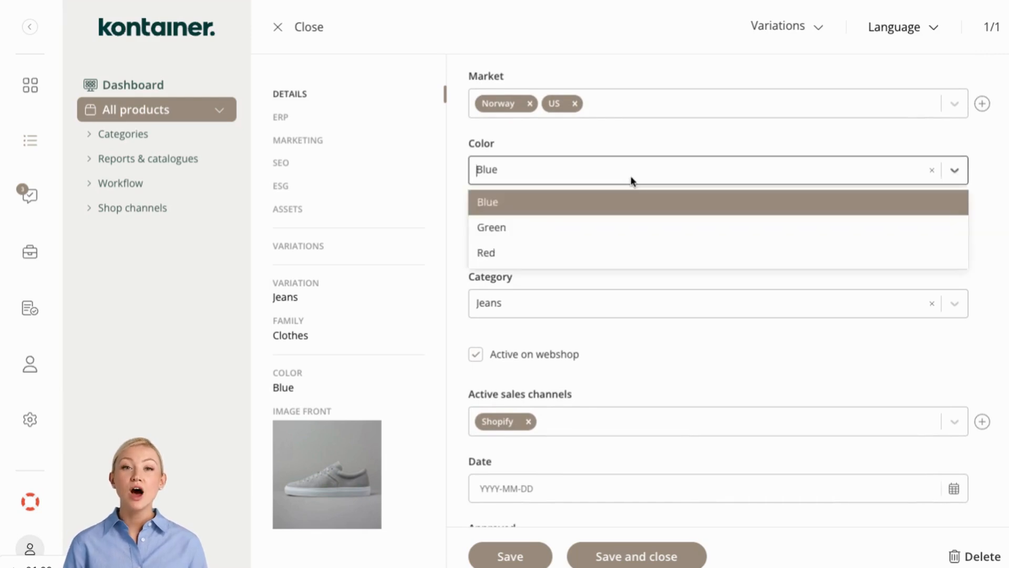
pyautogui.click(639, 150)
pyautogui.click(605, 243)
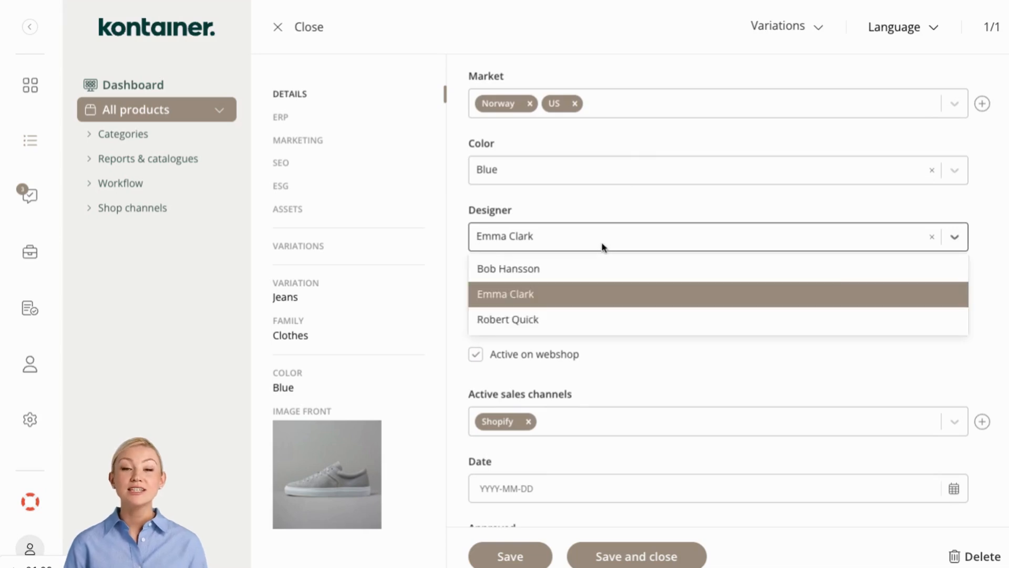
pyautogui.click(617, 211)
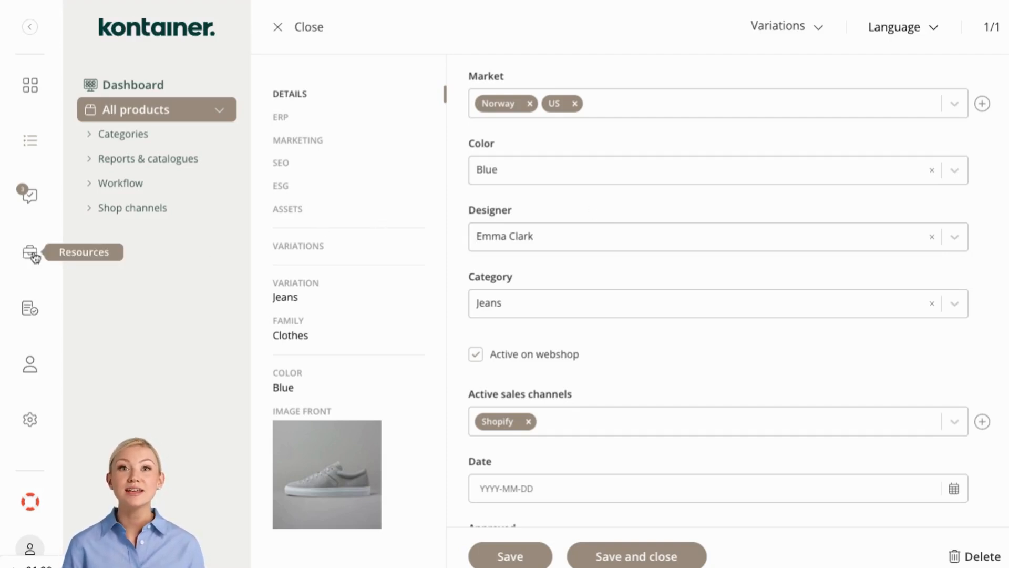
# - Generate the Spanish description text for the product with Generate text
pyautogui.scroll(-10, 599, 200)
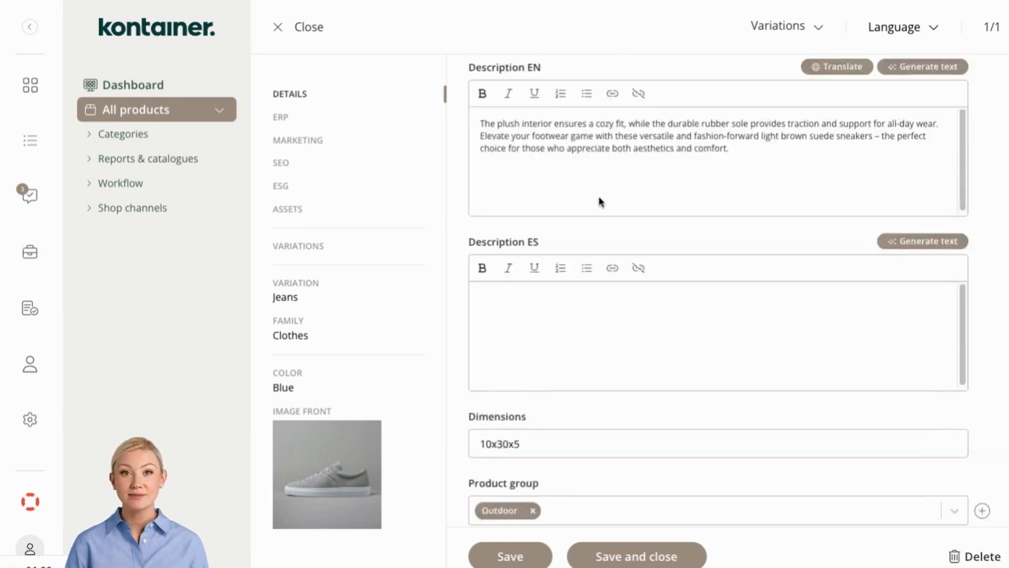
pyautogui.scroll(3, 599, 200)
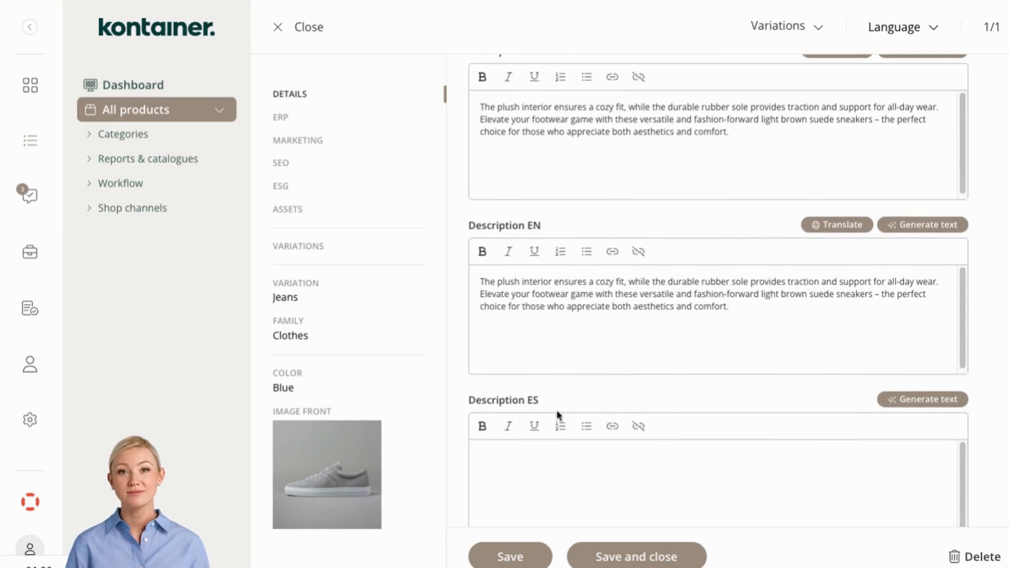
pyautogui.scroll(-2, 577, 430)
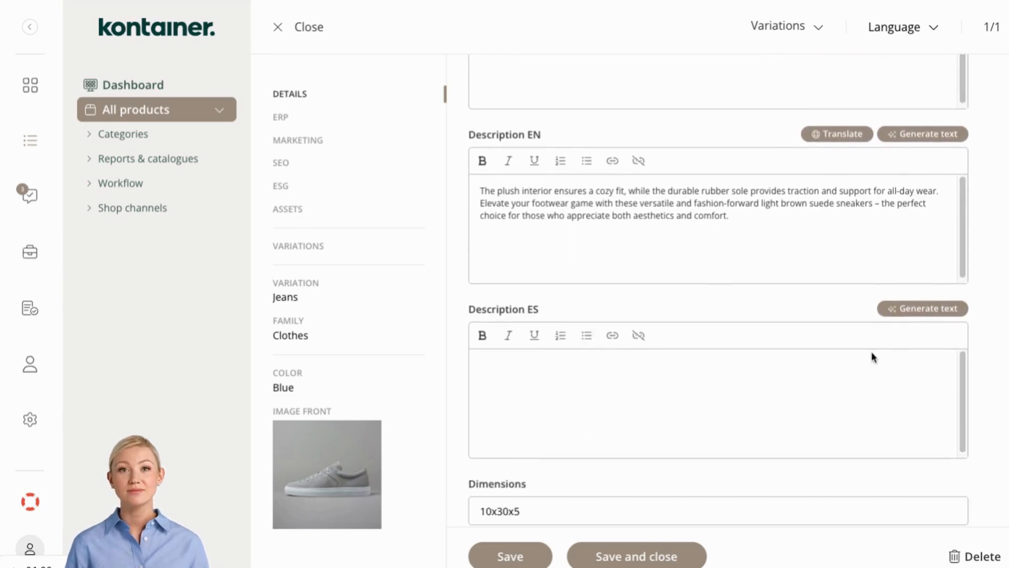
pyautogui.click(917, 314)
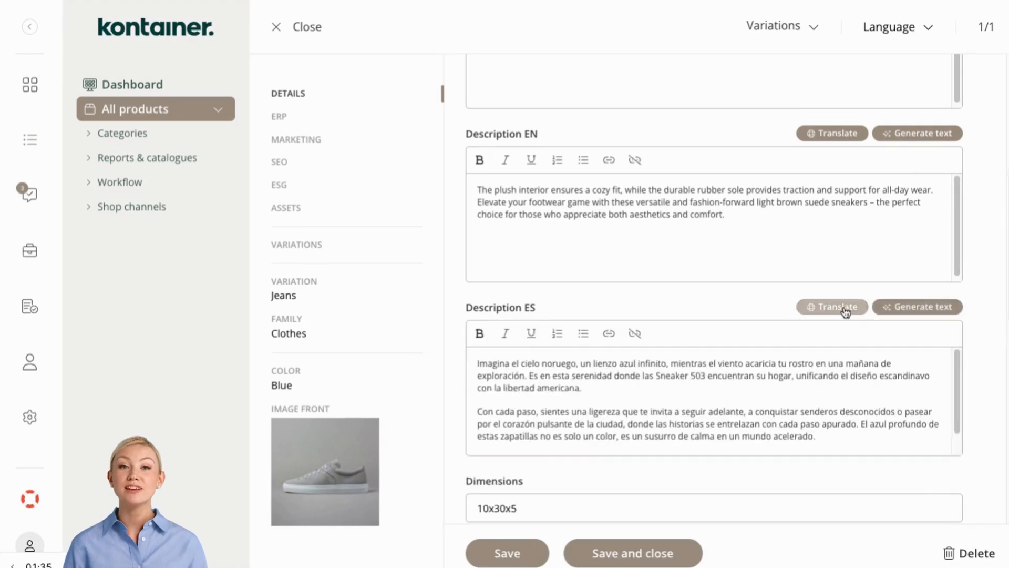
# - Translate the Spanish description into the Description EN and Description DE fields
pyautogui.click(845, 312)
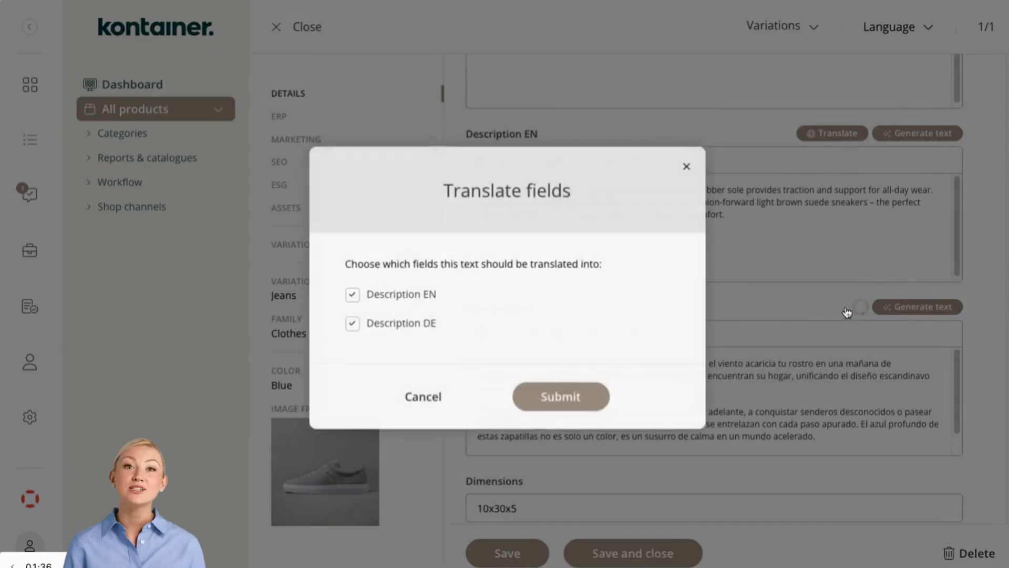
pyautogui.click(430, 304)
pyautogui.click(538, 400)
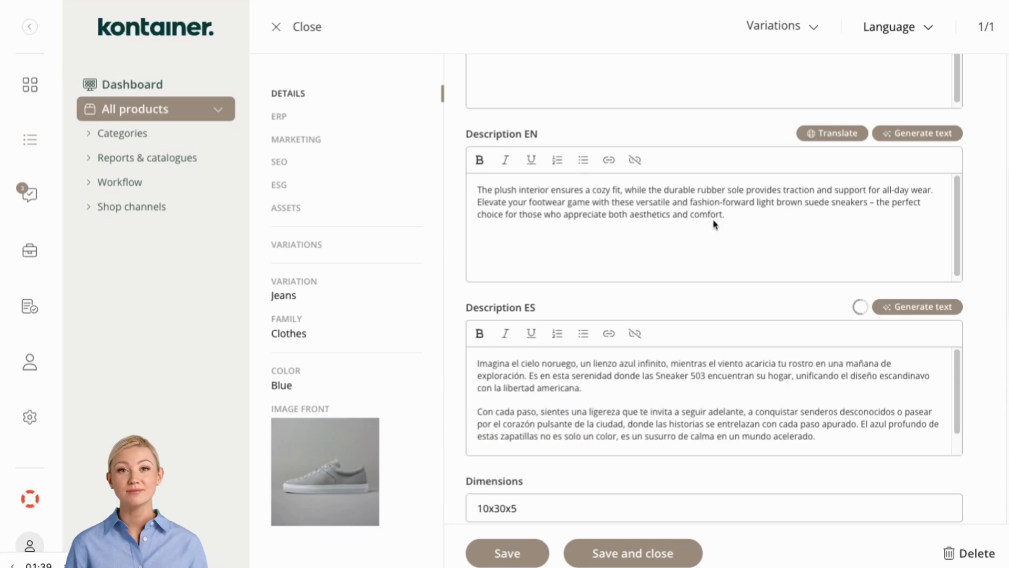
pyautogui.click(928, 27)
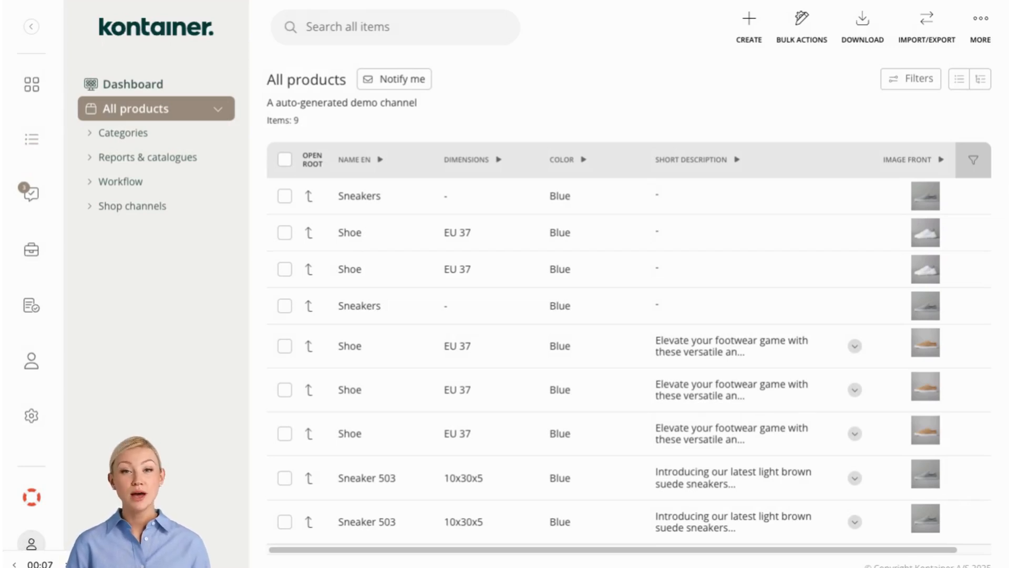
# - Expand the product categories and open the Jeans category
pyautogui.click(89, 134)
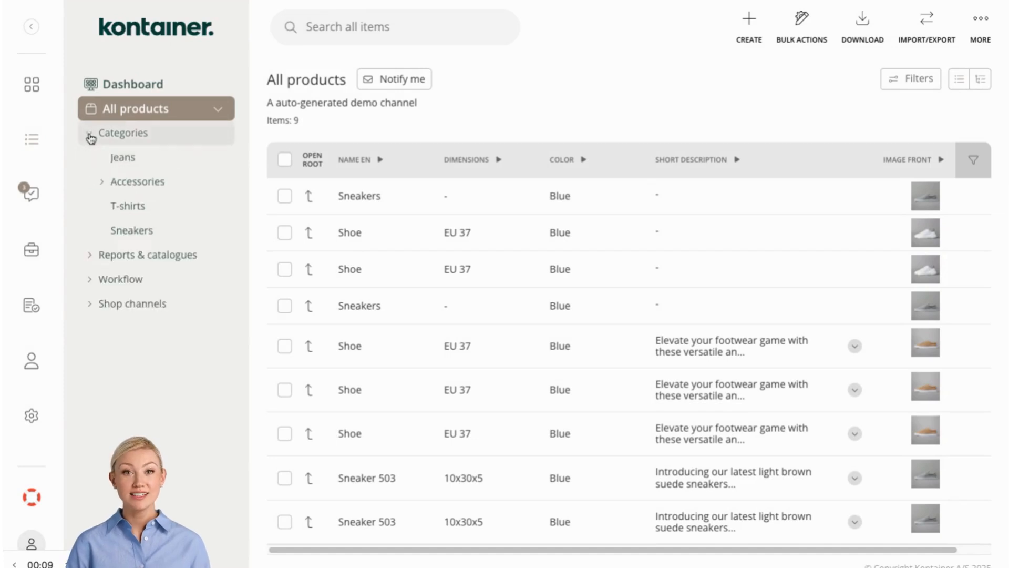
pyautogui.click(122, 158)
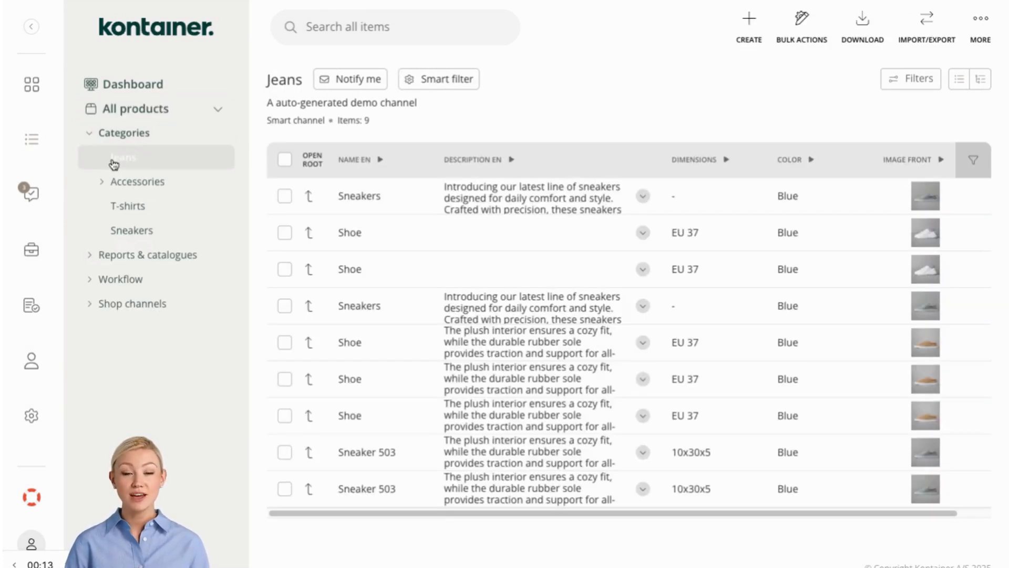
# - Browse the Reports & catalogues, Workflow and Shop channels sections in the sidebar
pyautogui.click(89, 135)
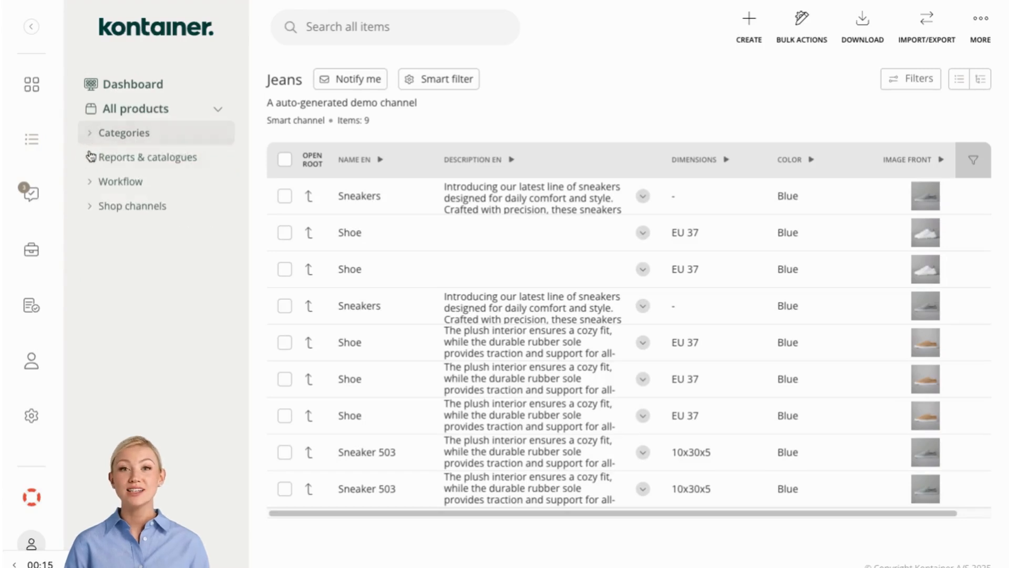
pyautogui.click(90, 156)
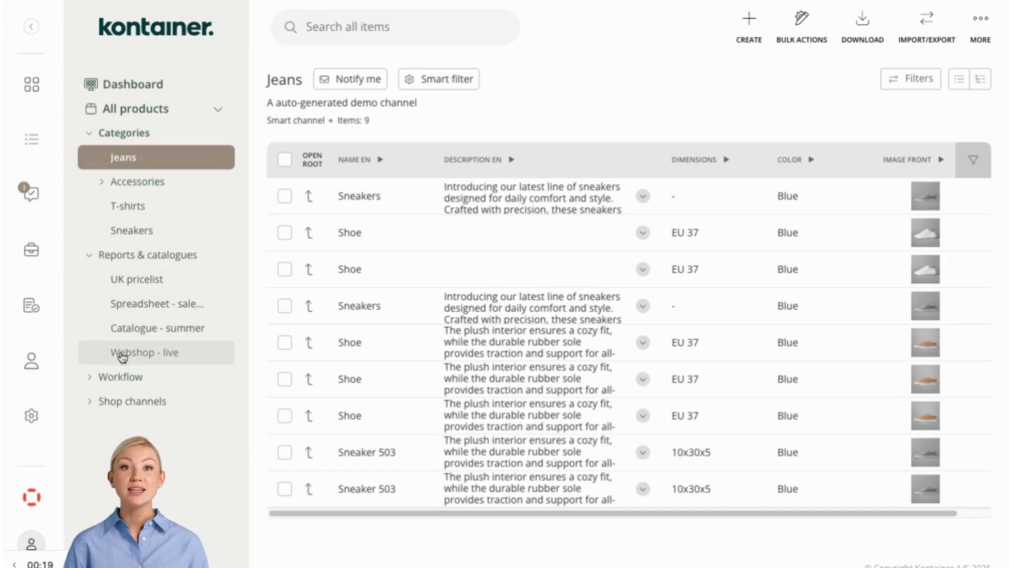
pyautogui.click(90, 256)
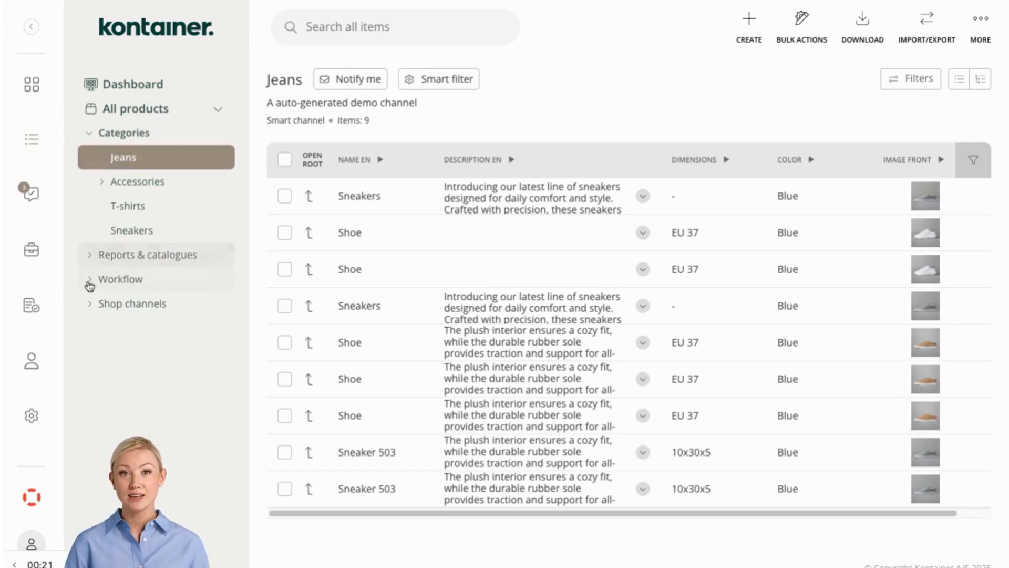
pyautogui.click(90, 281)
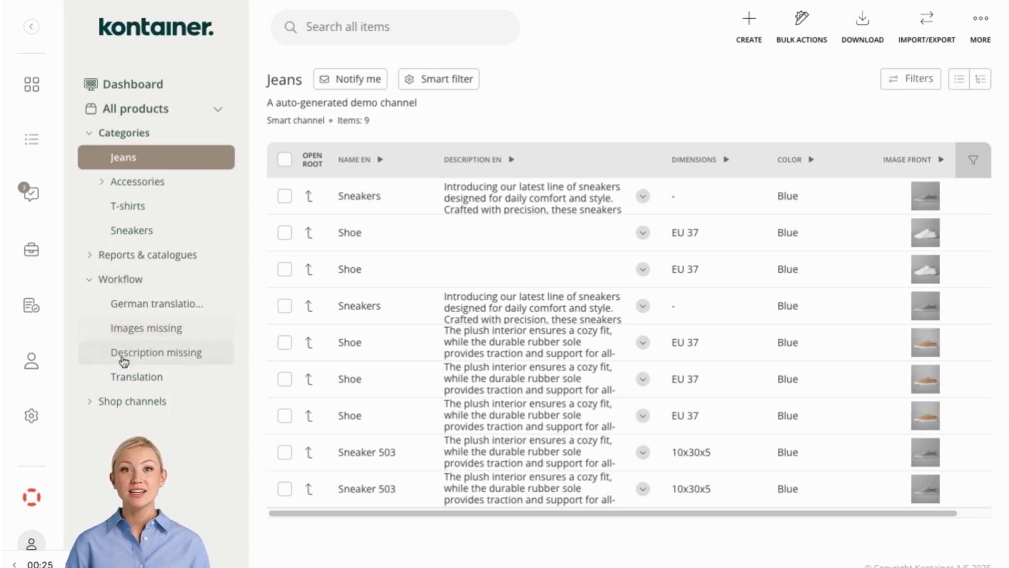
pyautogui.click(89, 280)
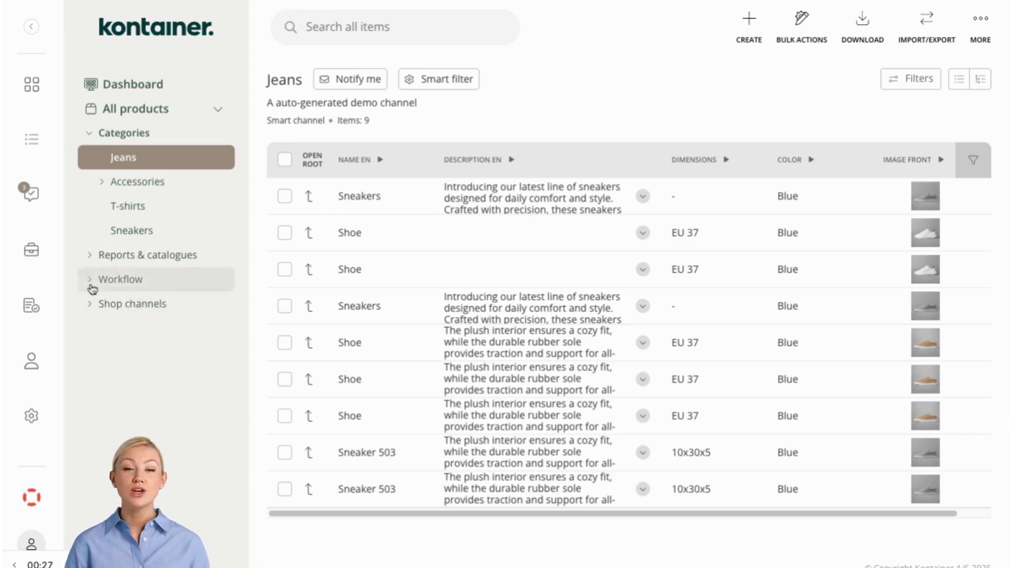
pyautogui.click(89, 305)
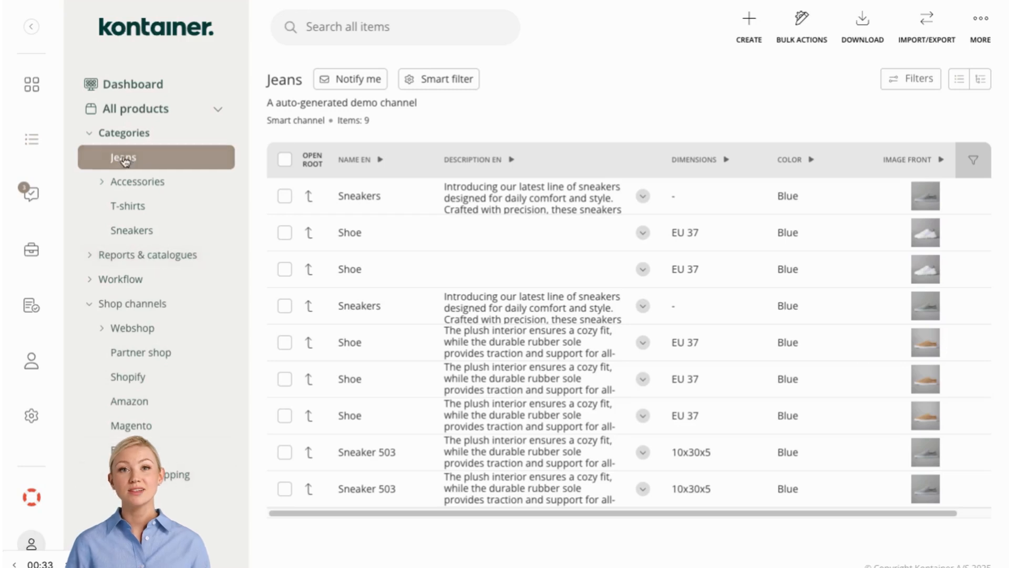
# - Open the Categories view and sort the products by completeness
pyautogui.click(138, 135)
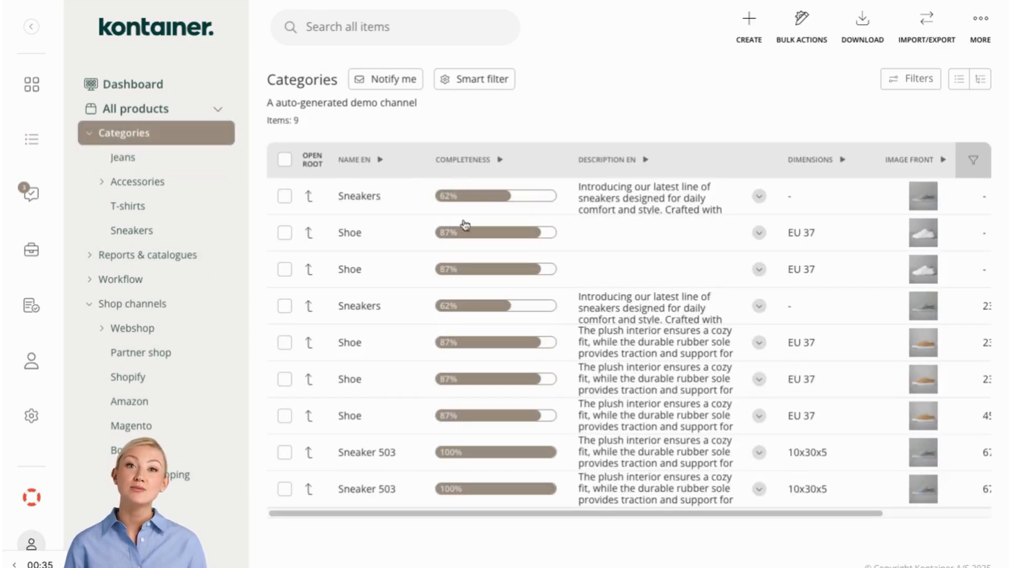
pyautogui.click(503, 163)
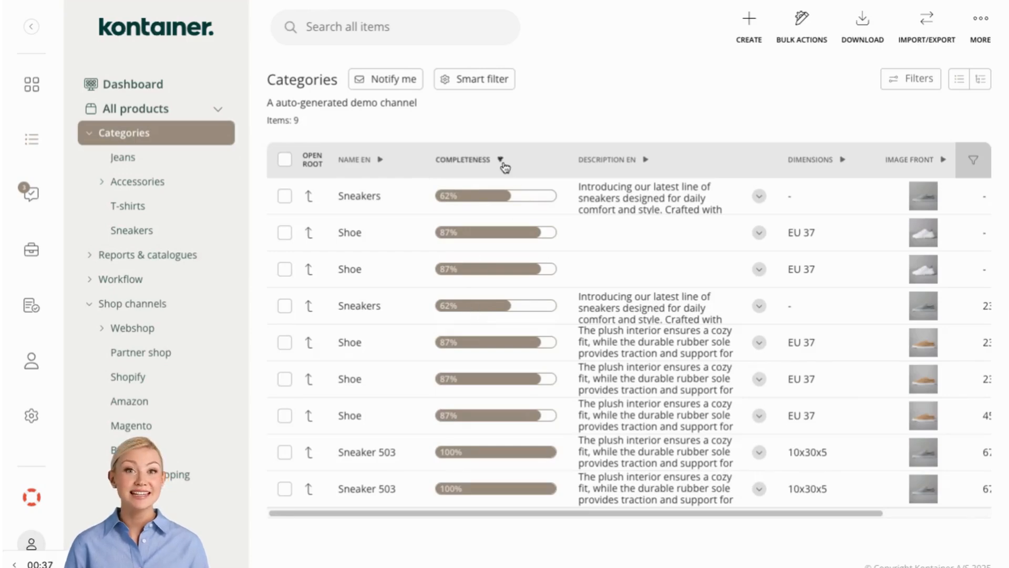
pyautogui.click(503, 164)
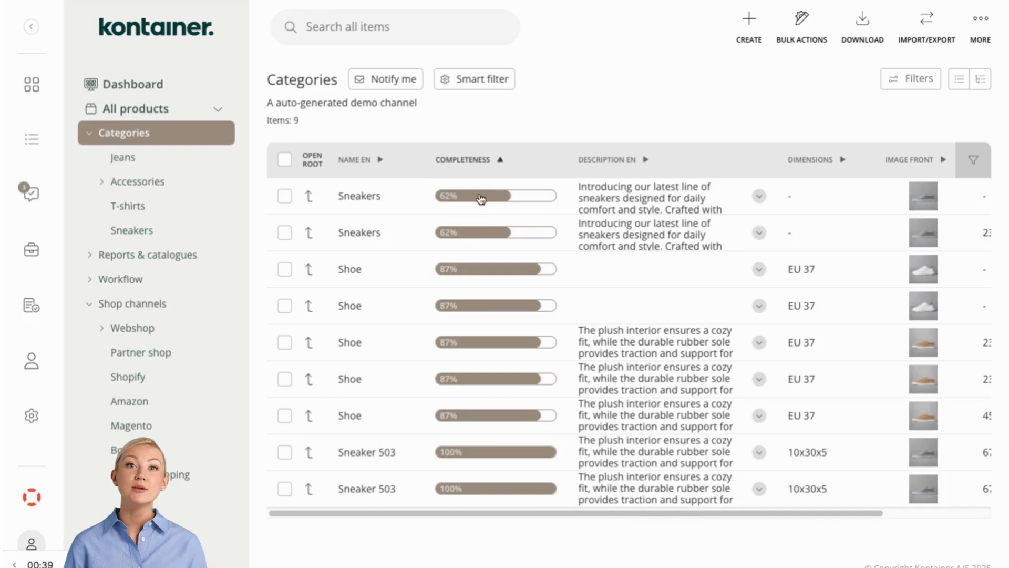
# - Open the least complete Sneakers product, then return to the All products list
pyautogui.click(440, 200)
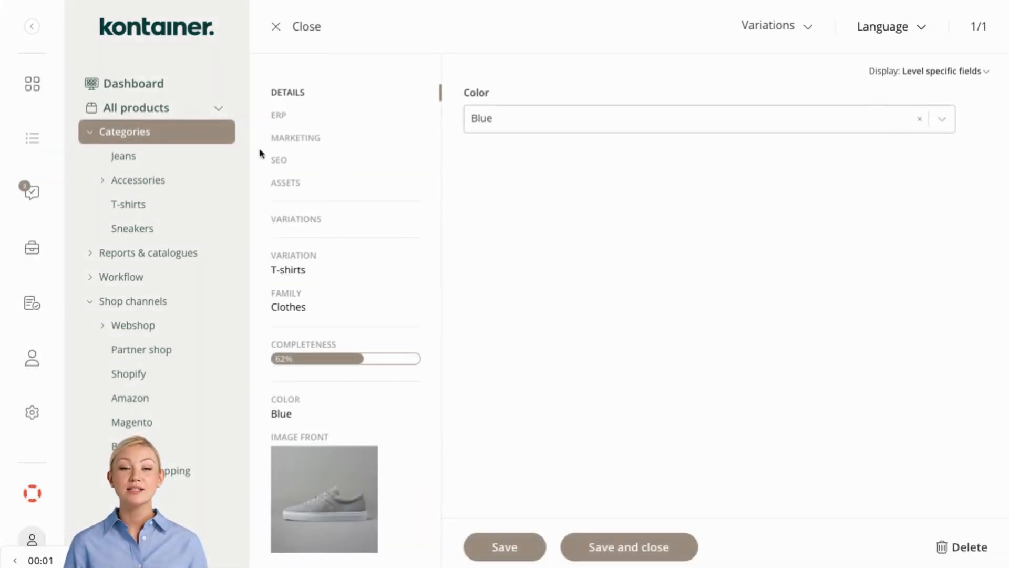
pyautogui.click(165, 114)
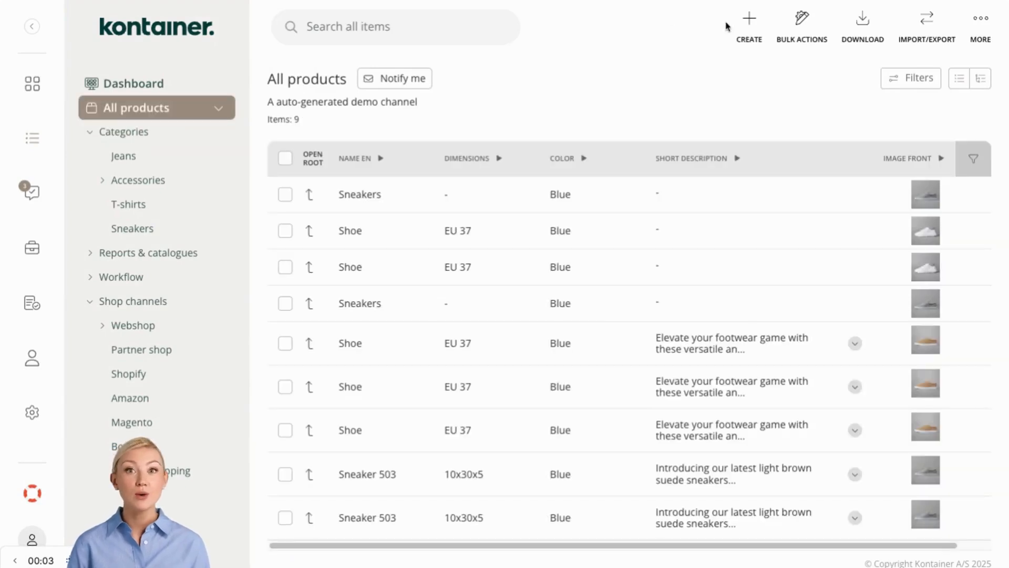
# - Create a new channel named distributor X
pyautogui.click(979, 24)
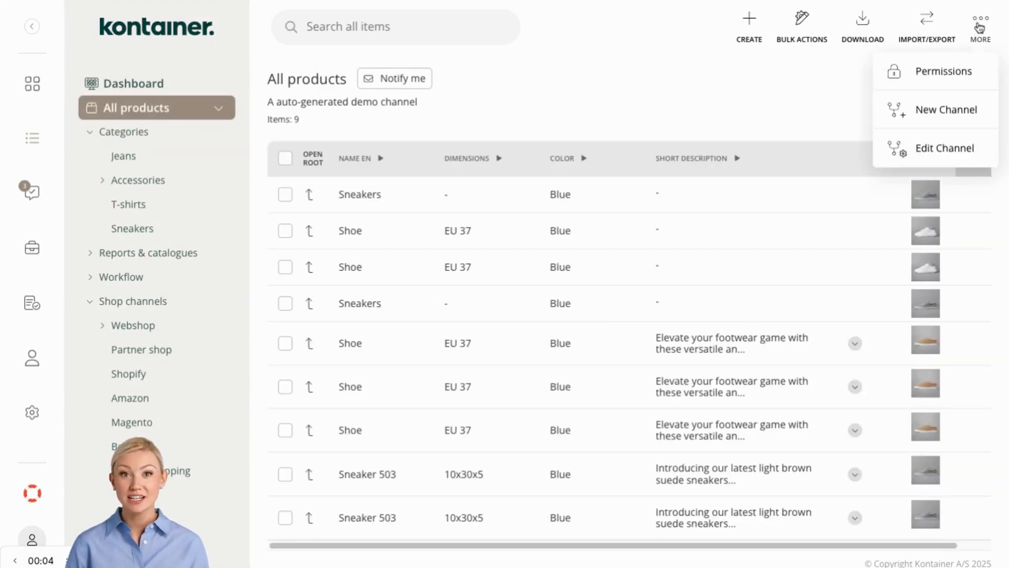
pyautogui.click(955, 108)
pyautogui.write('distributor X')
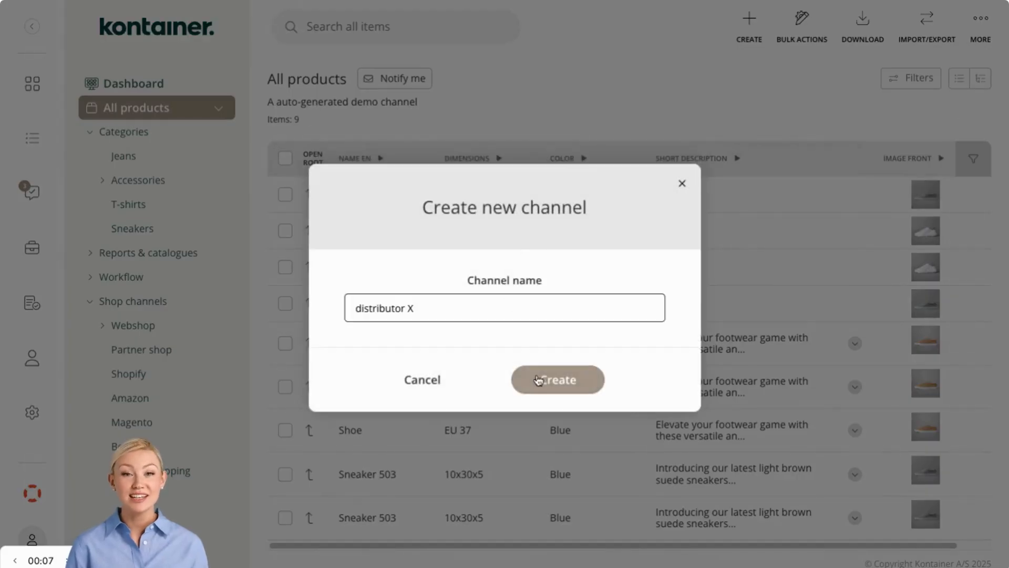
pyautogui.click(561, 381)
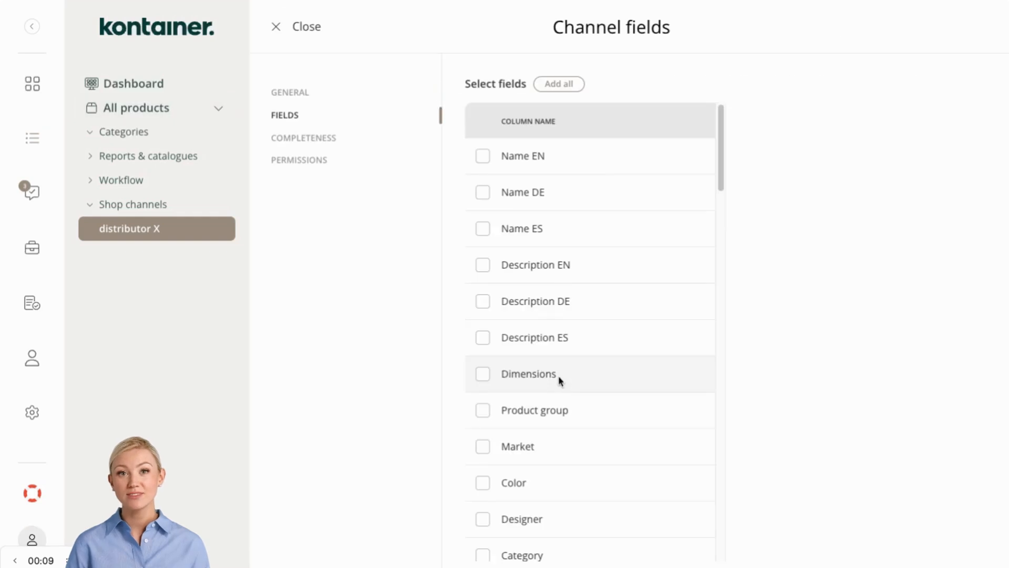
# - Add Market, Color, Designer, Category, Active on webshop, Active sales channels, Date, Approved and Product group as channel fields
pyautogui.scroll(-8, 559, 380)
pyautogui.scroll(2, 547, 313)
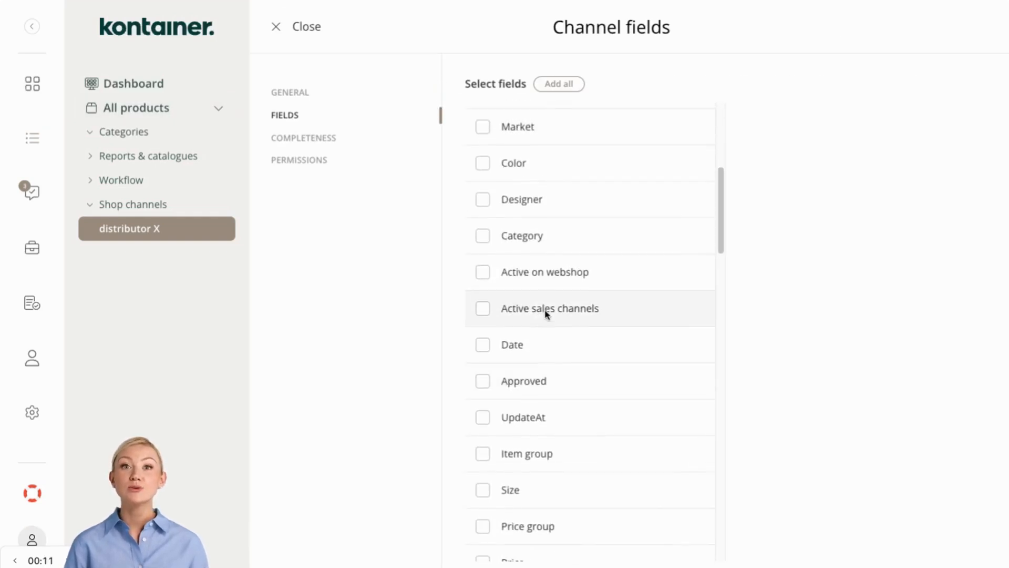
pyautogui.click(481, 128)
pyautogui.click(481, 128)
pyautogui.click(481, 129)
pyautogui.click(481, 129)
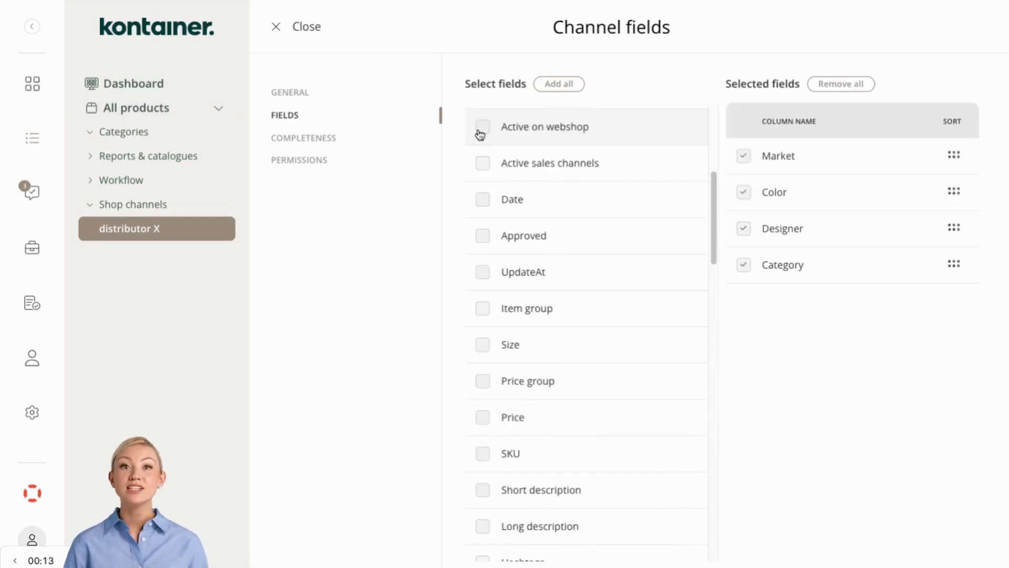
pyautogui.click(481, 128)
pyautogui.click(481, 128)
pyautogui.click(482, 129)
pyautogui.click(481, 128)
pyautogui.scroll(3, 487, 181)
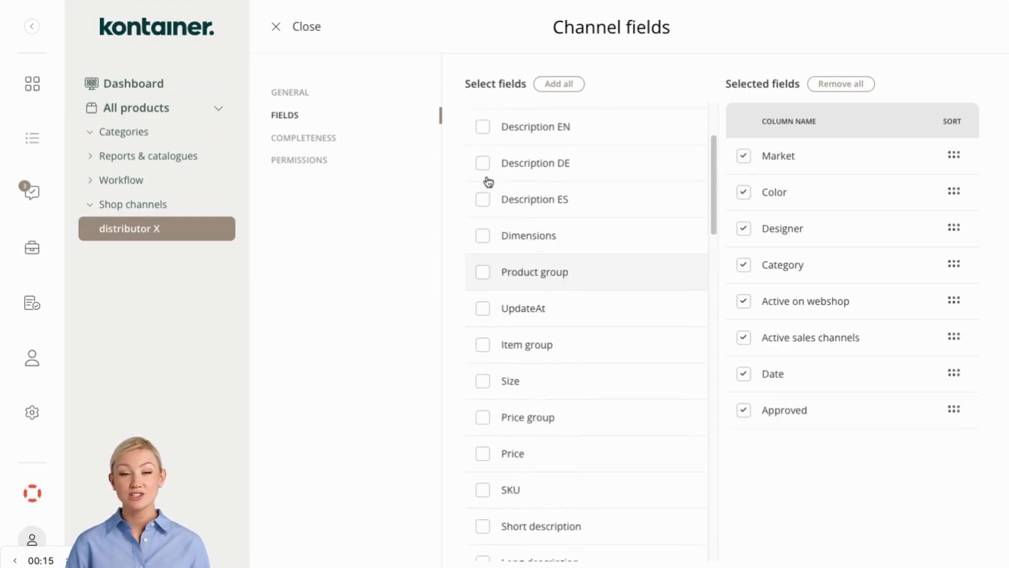
pyautogui.scroll(1, 488, 182)
pyautogui.click(482, 314)
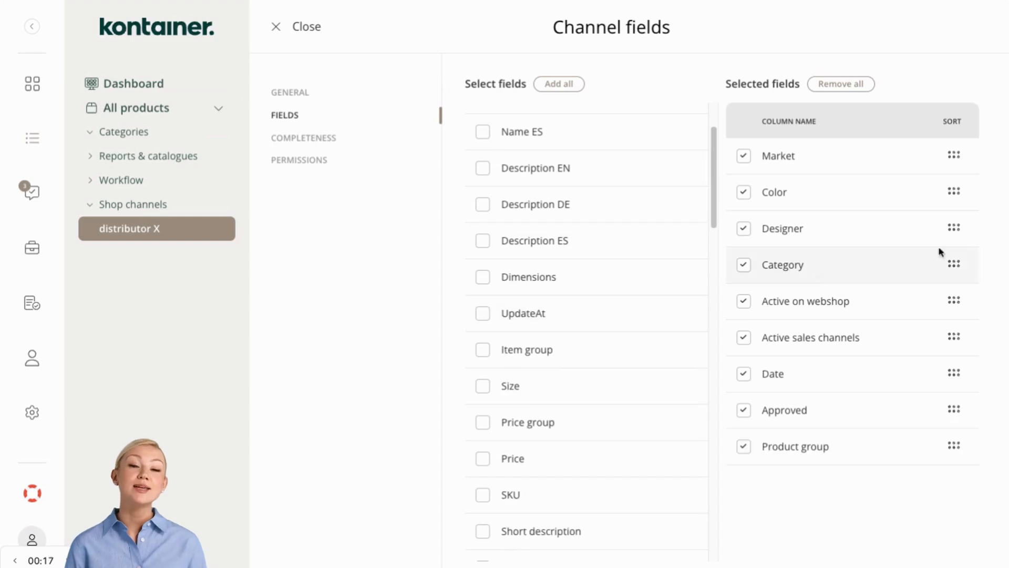
# - Move Category to second place and Active on webshop below Date, then close the channel fields
pyautogui.moveTo(953, 263); pyautogui.dragTo(952, 192)
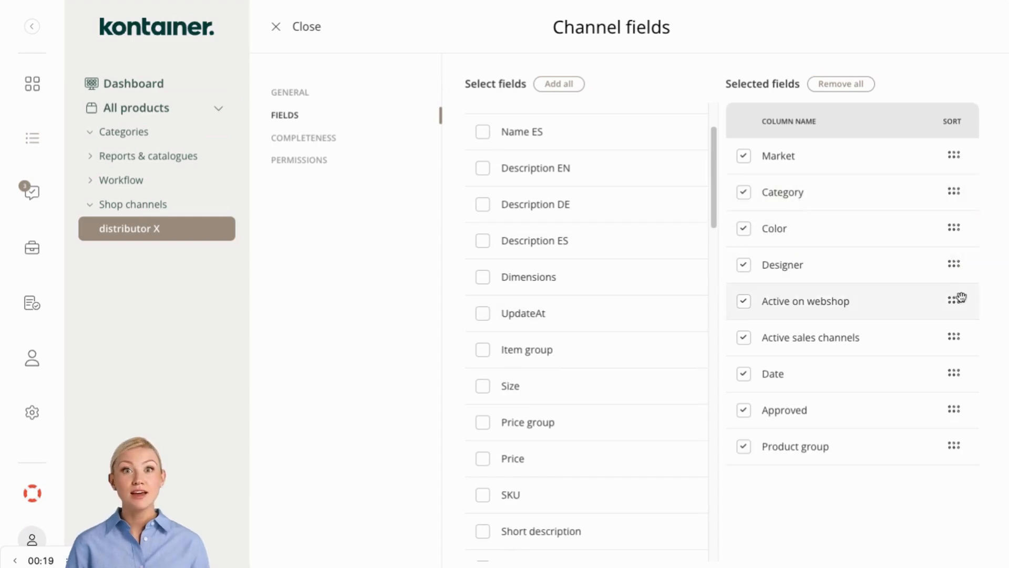
pyautogui.moveTo(961, 297); pyautogui.dragTo(957, 373)
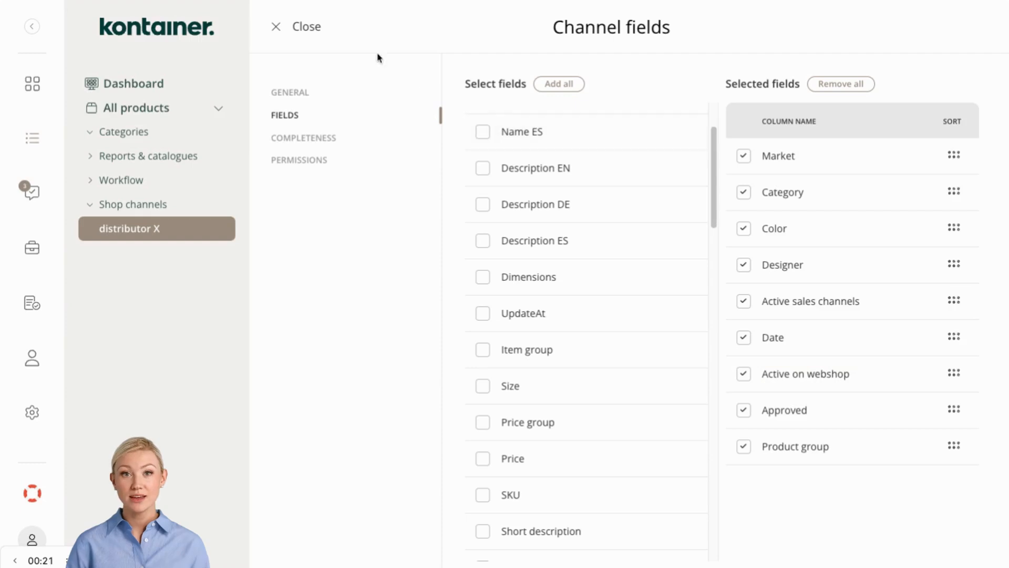
pyautogui.click(286, 29)
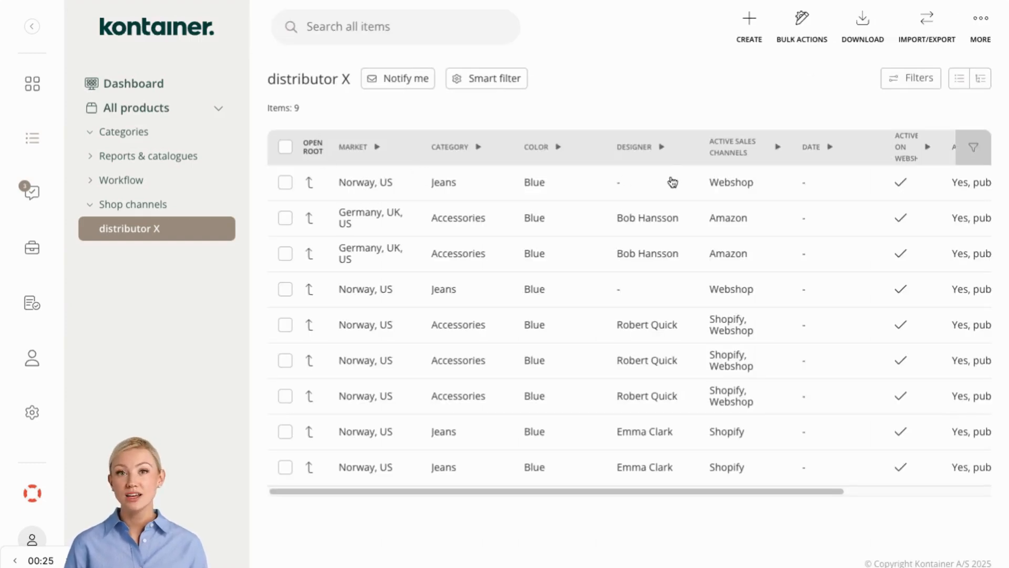
# - Open the channel's filters and switch to channel filter mode with Smart filter
pyautogui.click(911, 82)
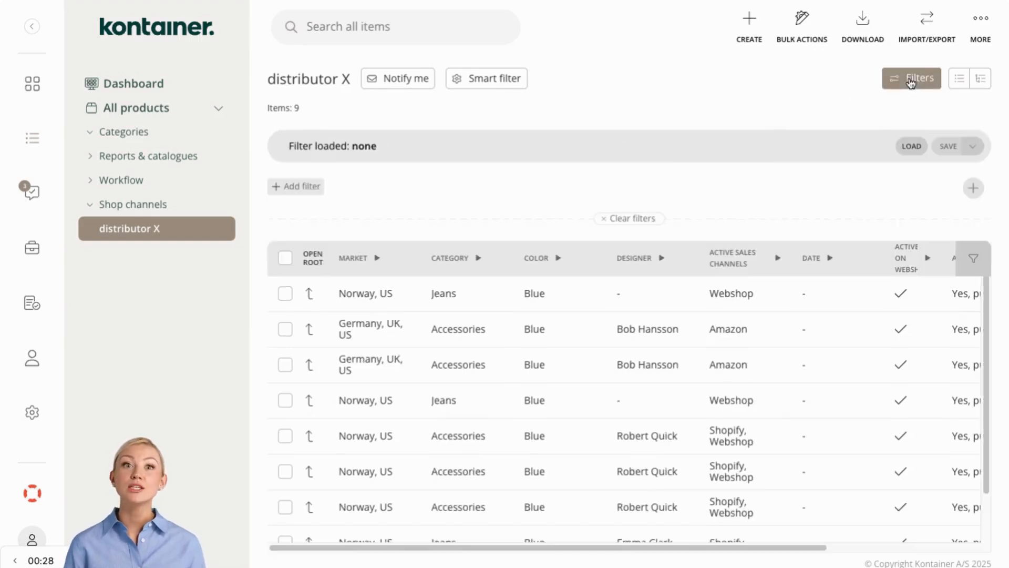
pyautogui.click(313, 194)
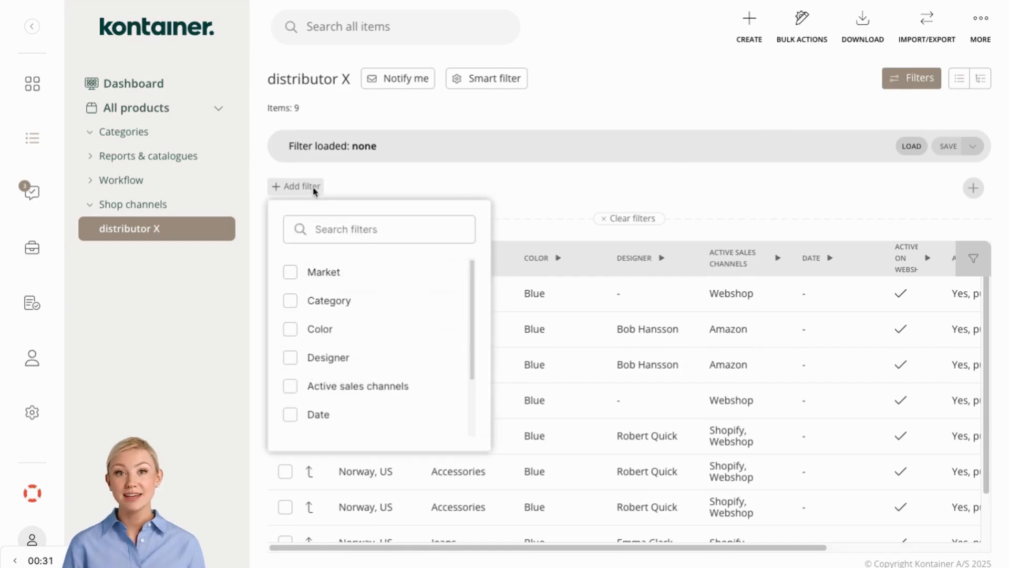
pyautogui.click(626, 112)
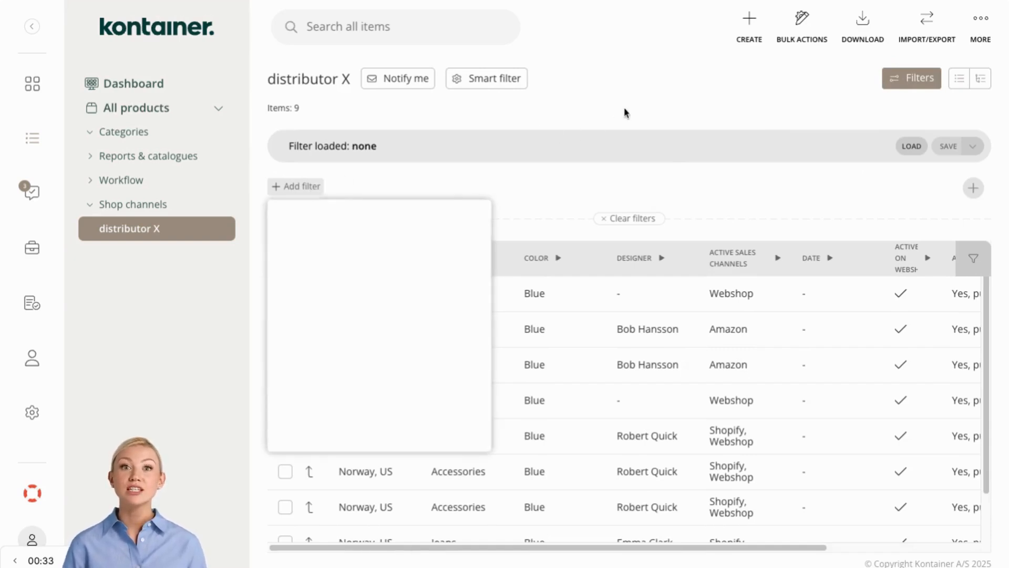
pyautogui.click(494, 82)
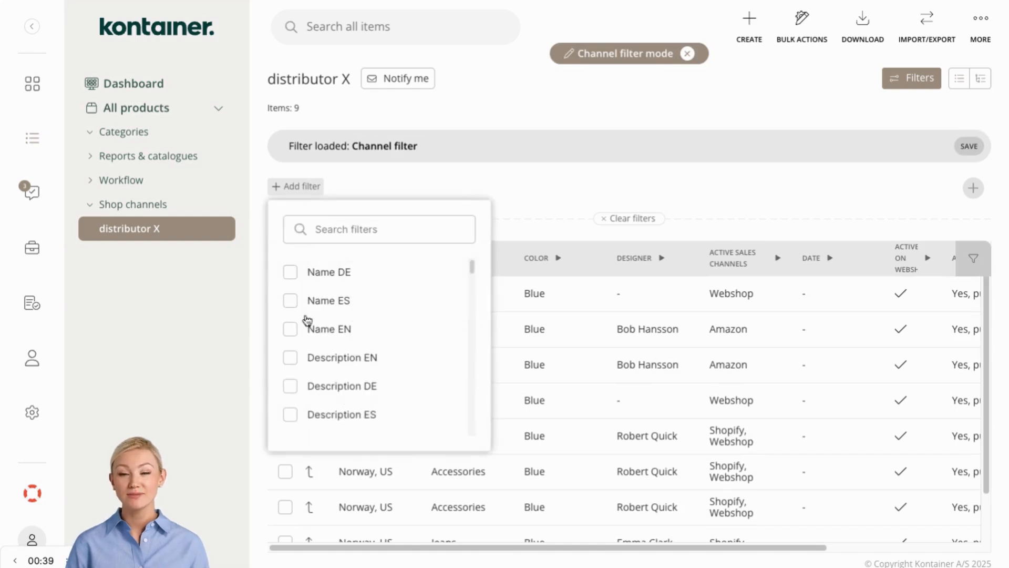
# - Add a Product group filter including Accessories, Clothes and Interior
pyautogui.scroll(-3, 309, 336)
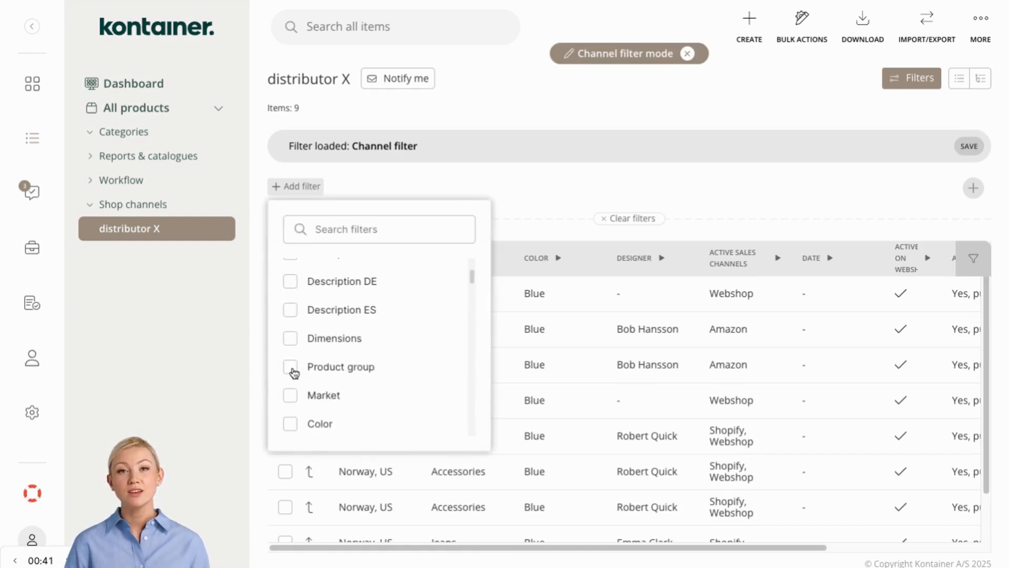
pyautogui.click(294, 373)
pyautogui.click(290, 268)
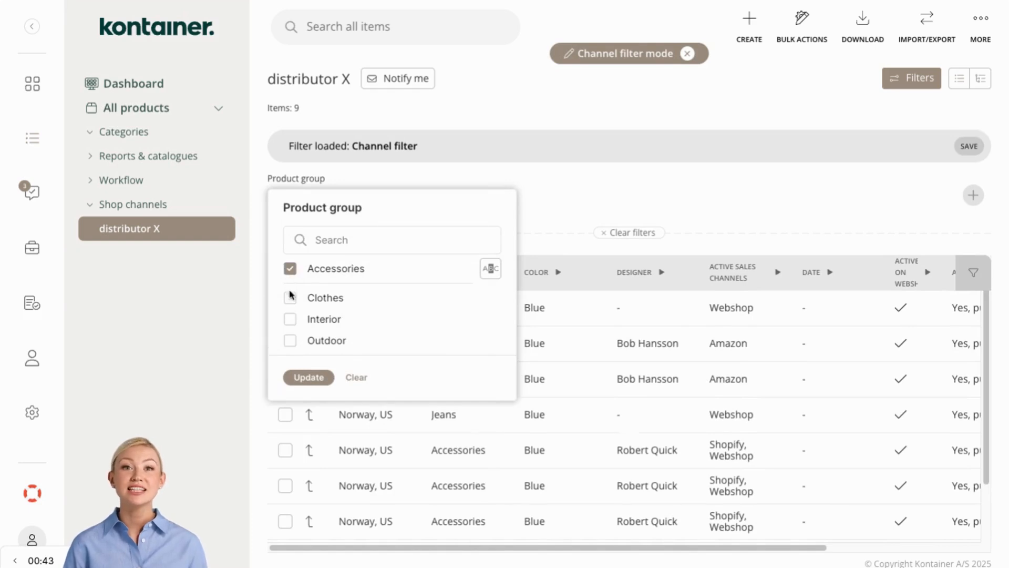
pyautogui.click(290, 297)
pyautogui.click(290, 319)
pyautogui.click(308, 377)
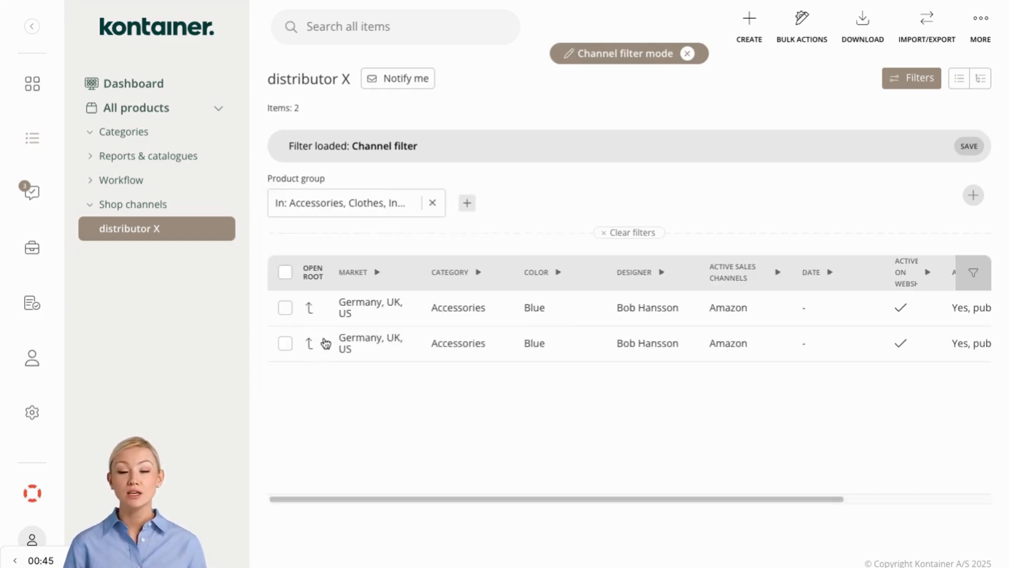
# - Add a Market filter to the channel including Canada, Germany and Norway
pyautogui.click(467, 204)
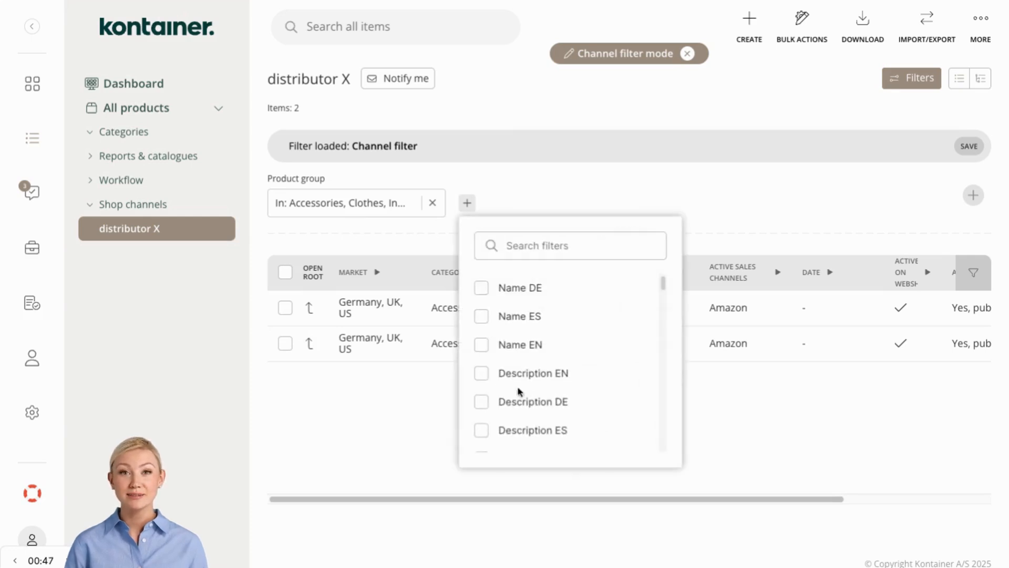
pyautogui.scroll(-4, 517, 389)
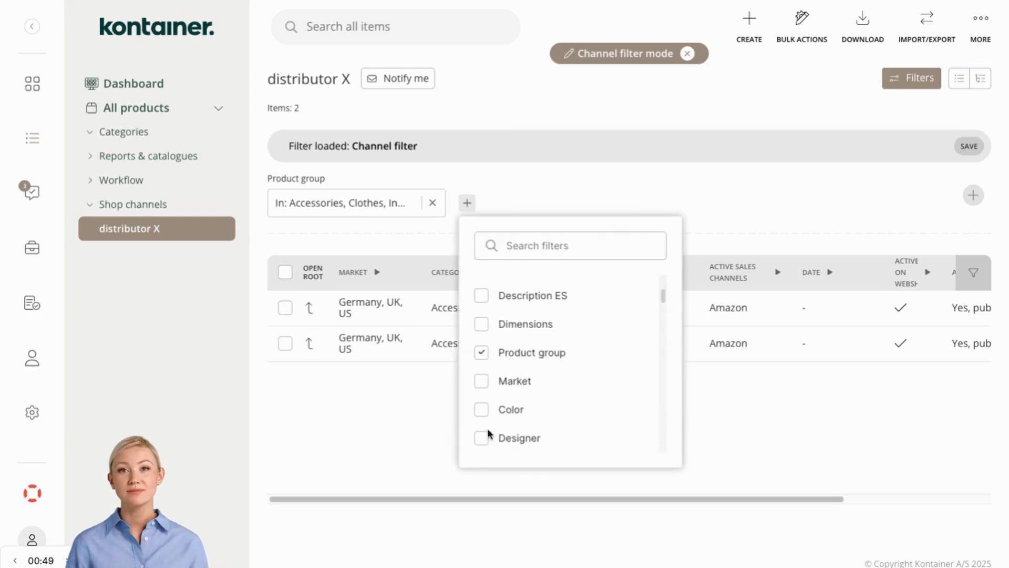
pyautogui.click(482, 382)
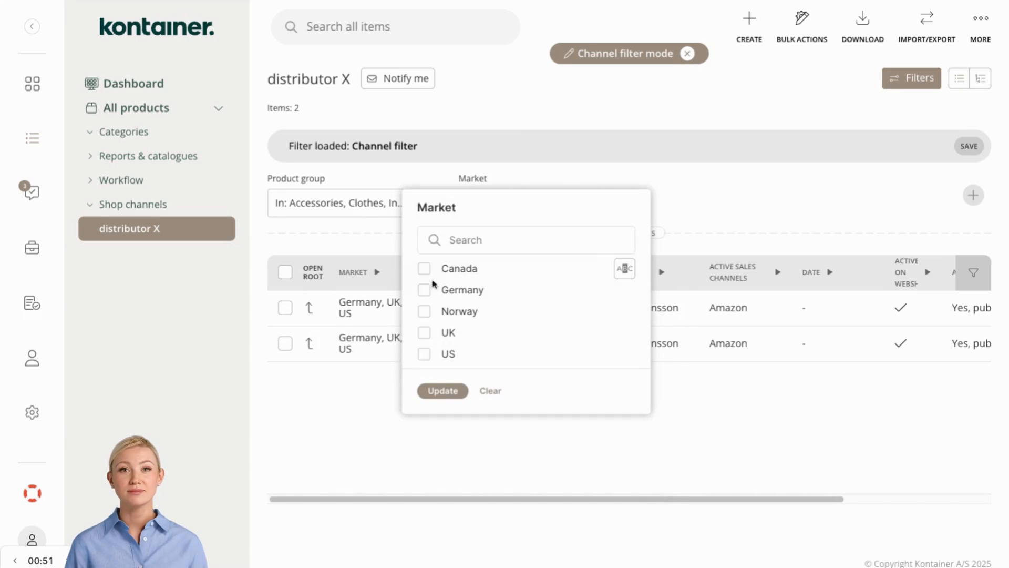
pyautogui.click(424, 269)
pyautogui.click(424, 298)
pyautogui.click(424, 319)
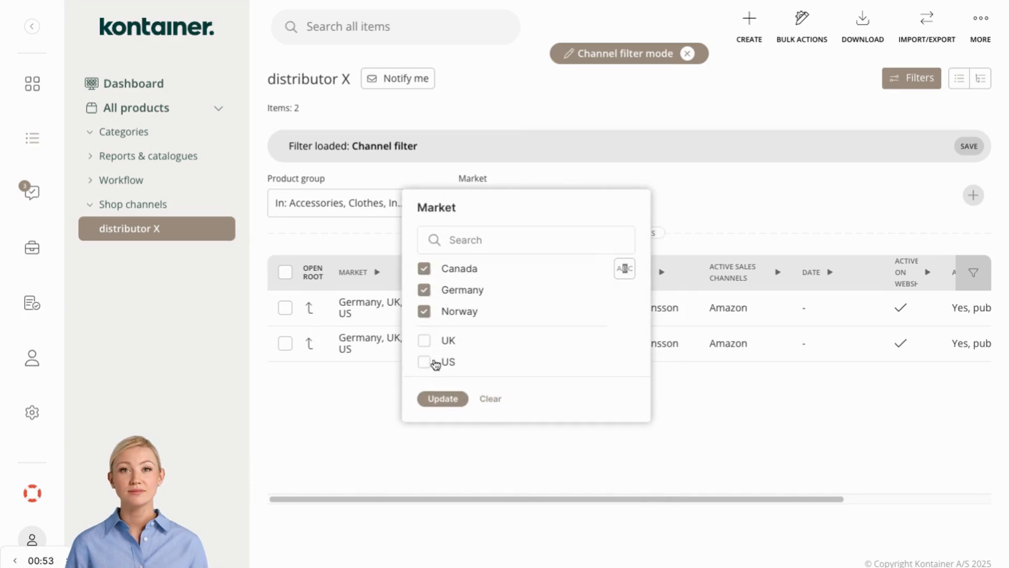
pyautogui.click(442, 399)
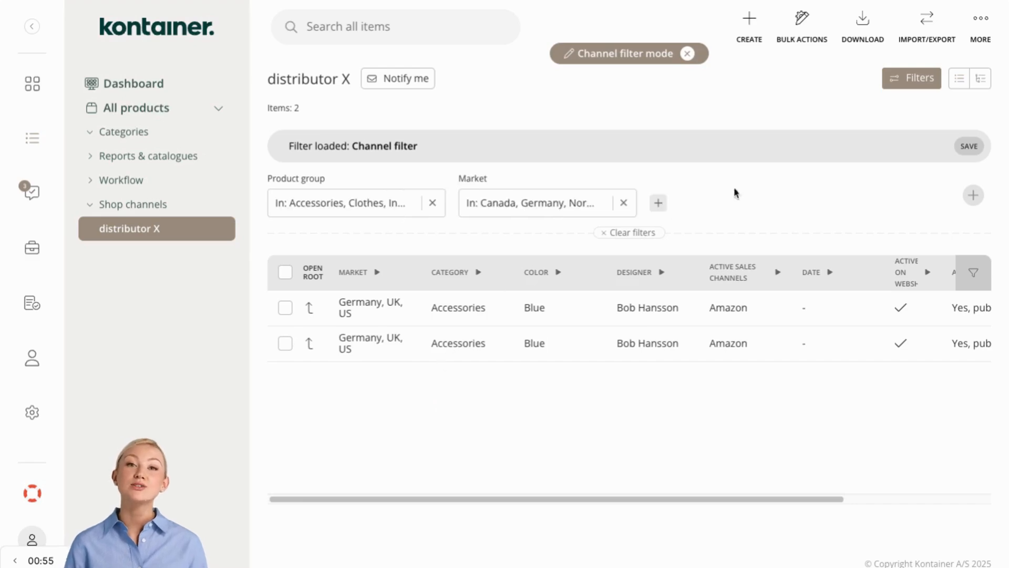
# - Save the channel filter, confirm the change, and leave channel filter mode
pyautogui.click(968, 146)
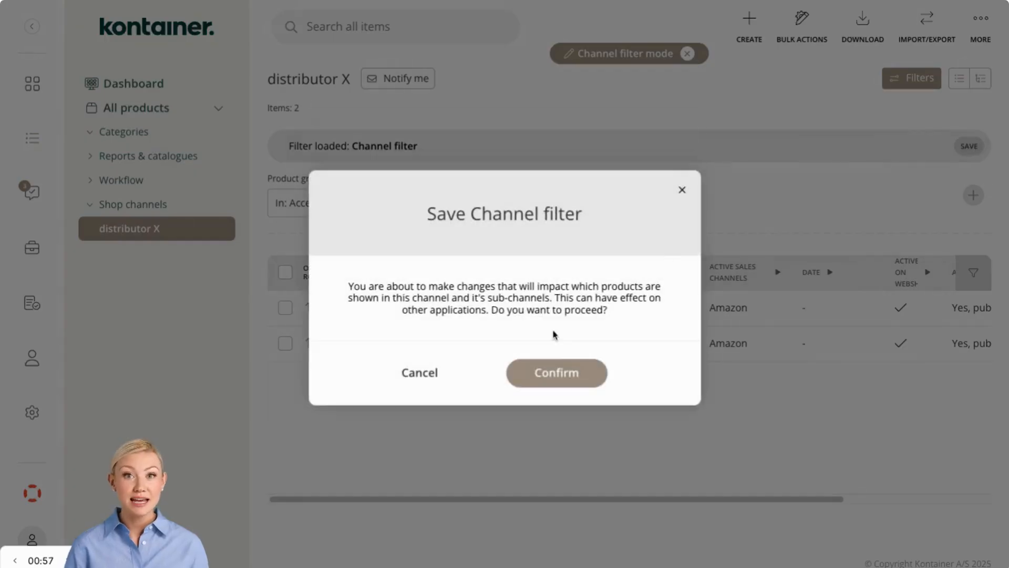
pyautogui.click(548, 370)
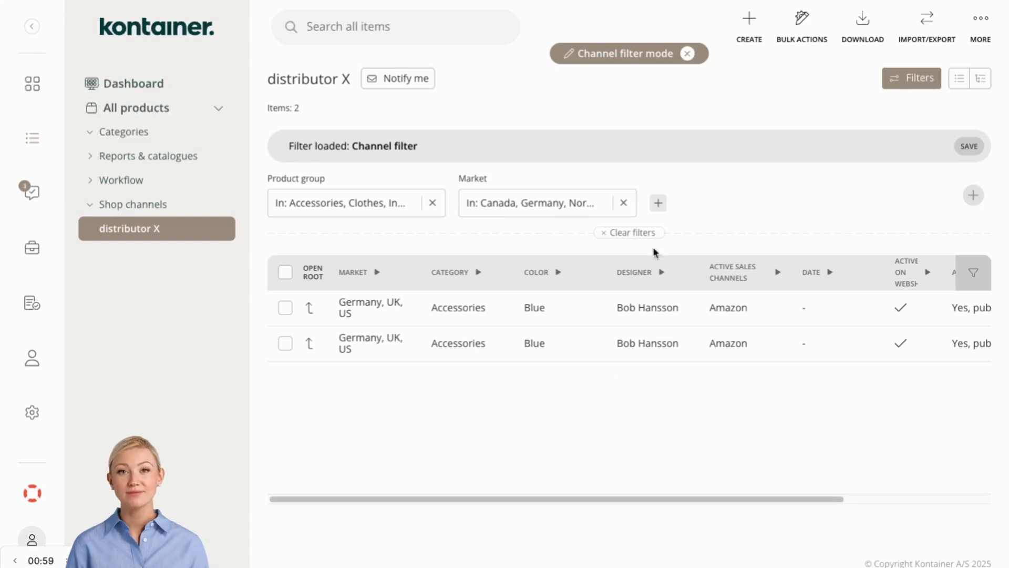
pyautogui.click(687, 53)
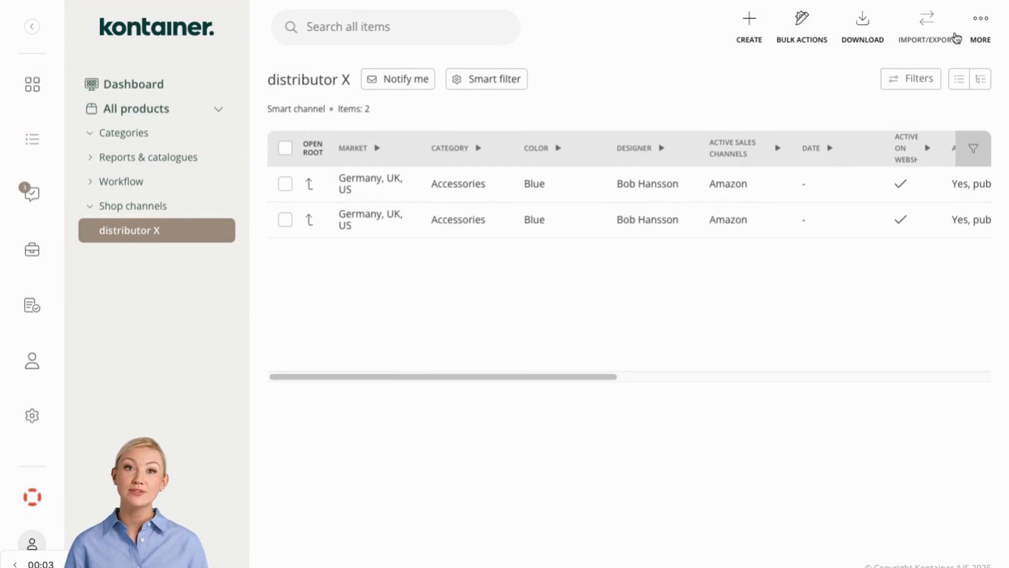
# - Open the channel permissions and set the second listed user's permission level to View
pyautogui.click(977, 31)
pyautogui.click(949, 76)
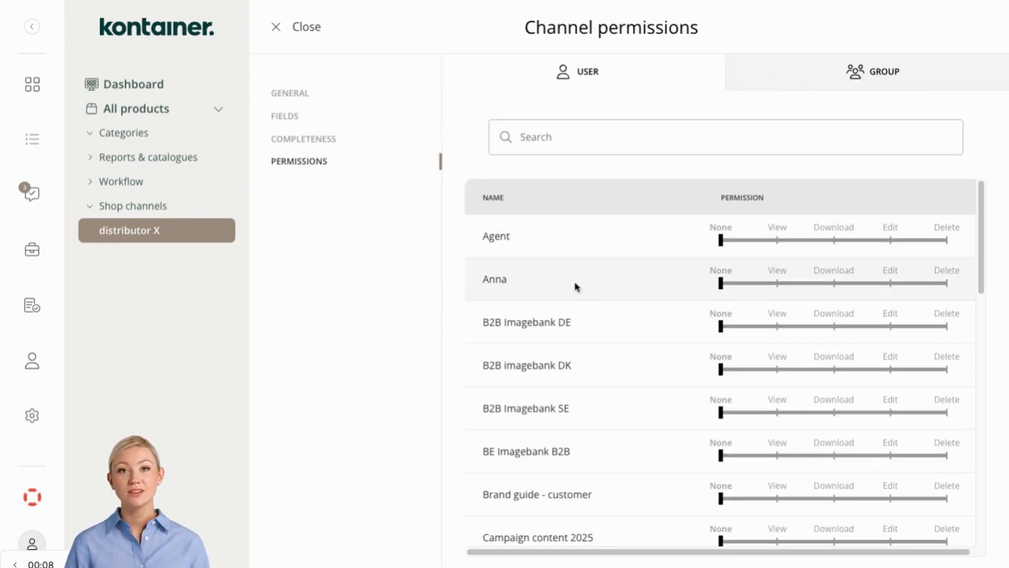
pyautogui.moveTo(723, 283); pyautogui.dragTo(783, 285)
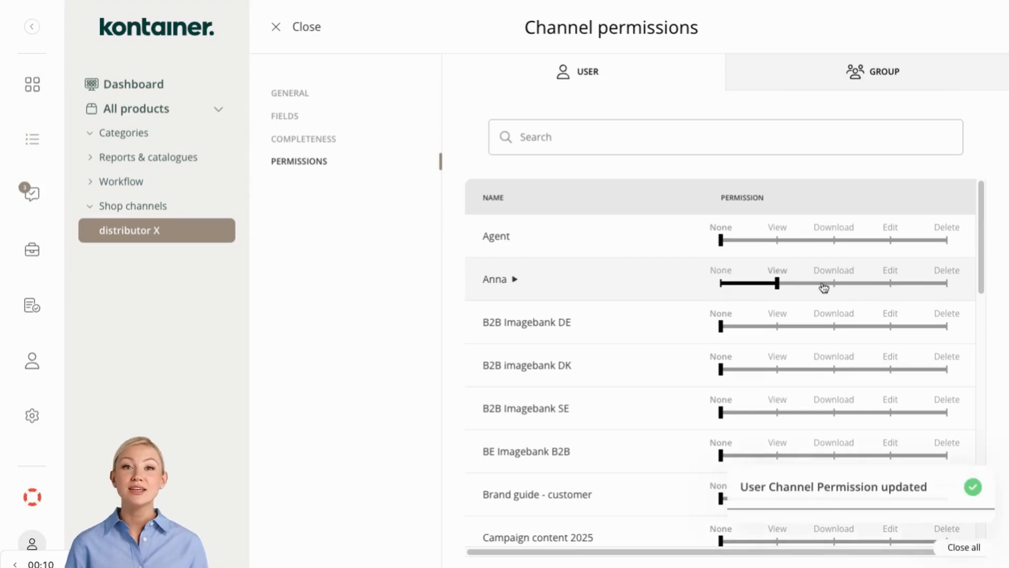
pyautogui.click(834, 284)
pyautogui.click(895, 291)
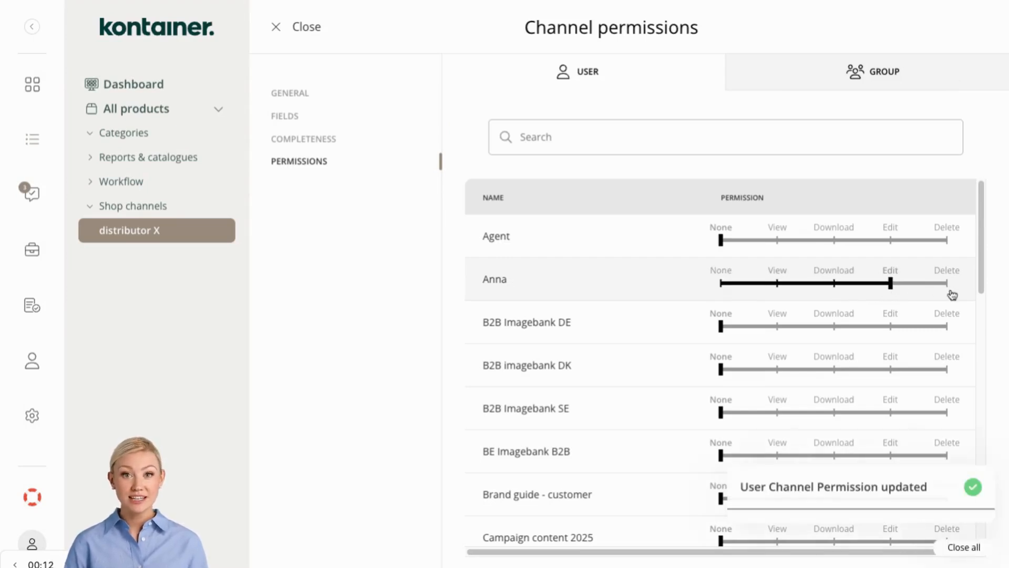
pyautogui.click(952, 294)
pyautogui.click(777, 290)
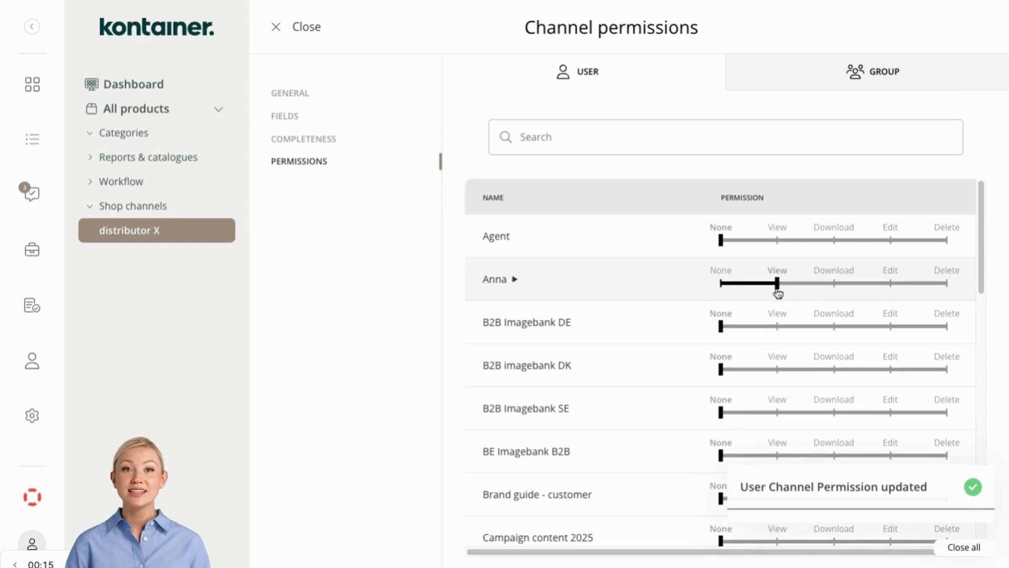
# - Expand that user's field permissions, grant Write on Name DE and Description DE, and close the permissions
pyautogui.click(515, 281)
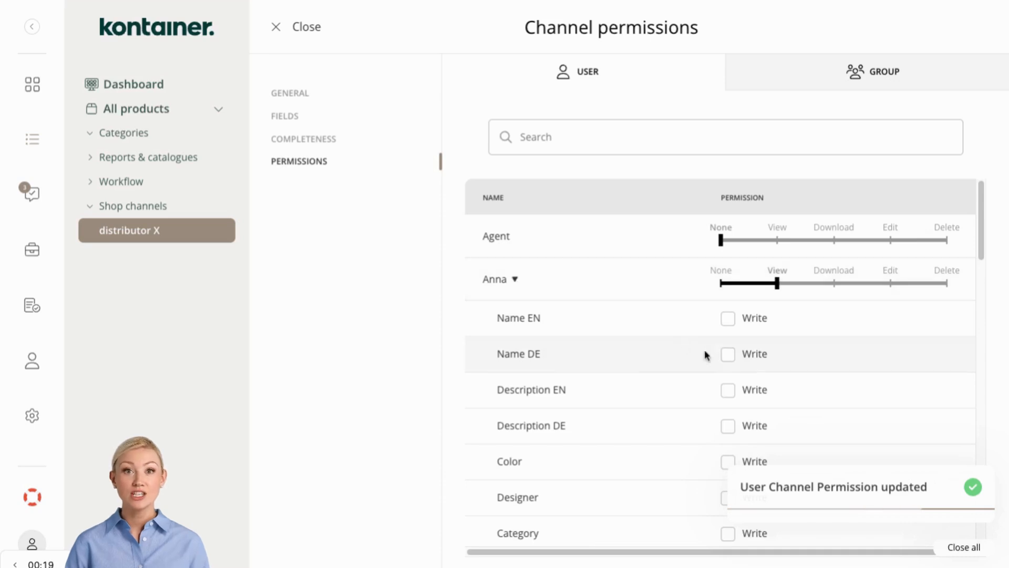
pyautogui.scroll(-1, 818, 424)
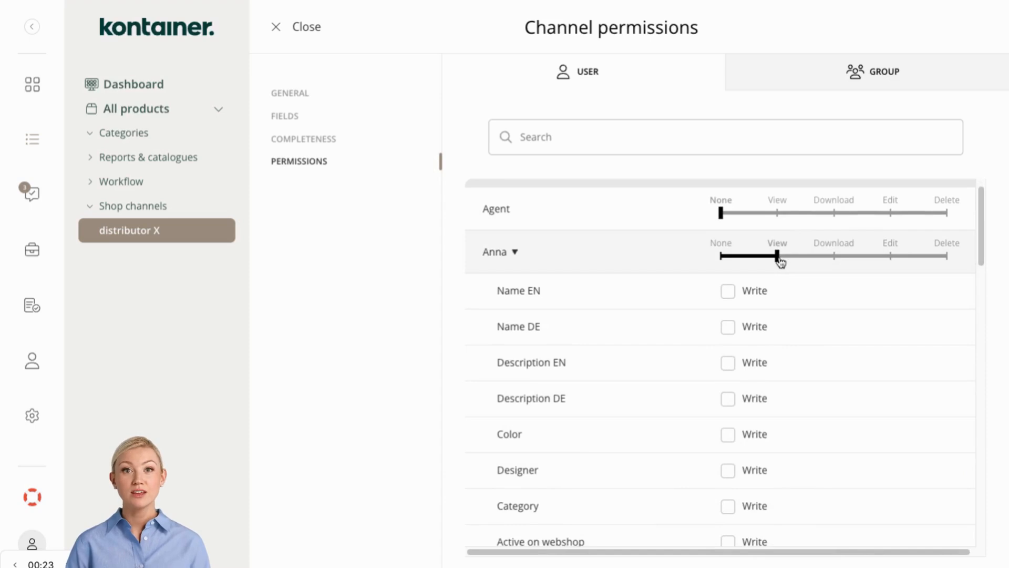
pyautogui.click(728, 327)
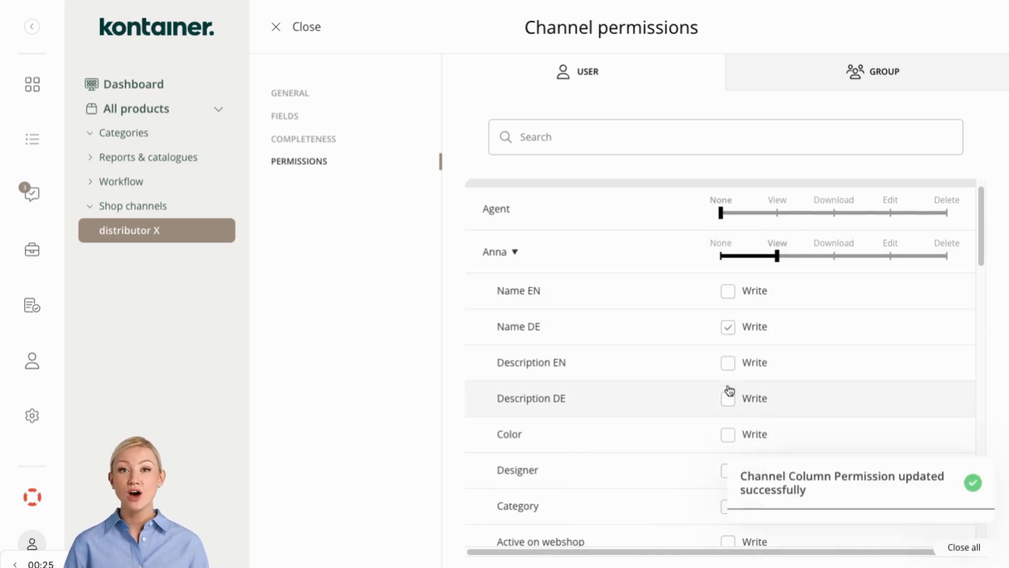
pyautogui.click(729, 401)
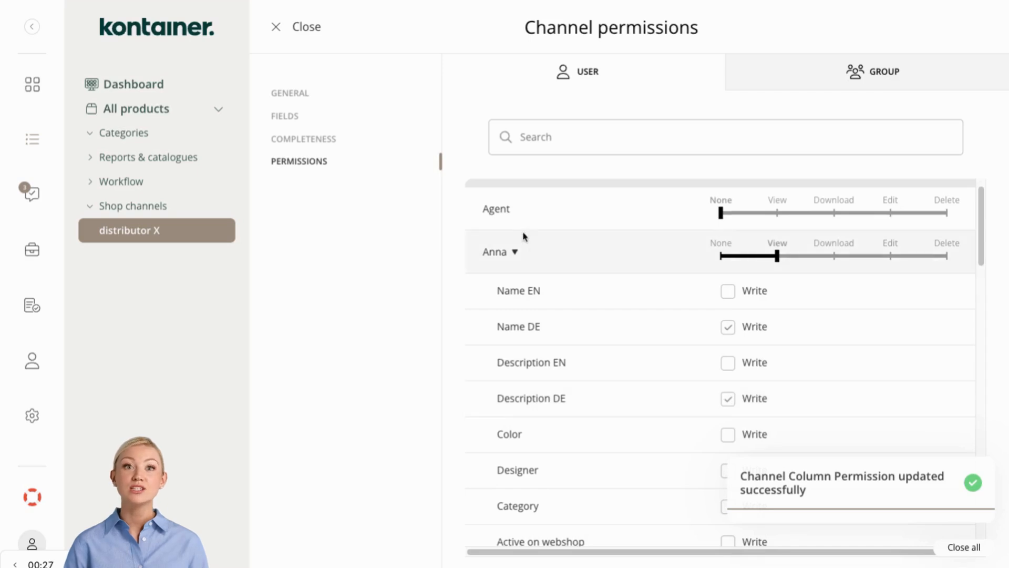
pyautogui.click(305, 29)
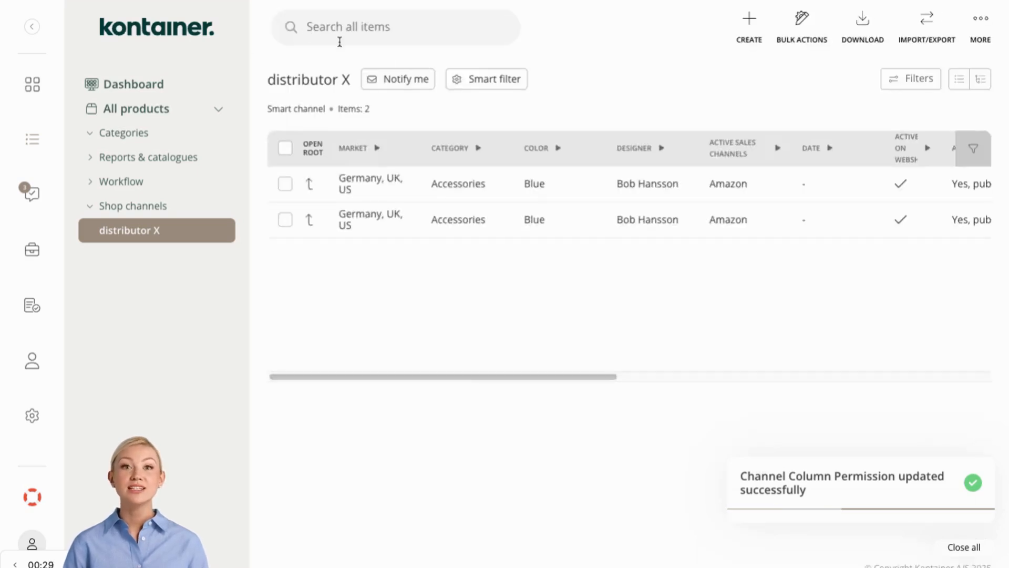
# - Set the channel's e-mail notifications to Weekly
pyautogui.click(413, 80)
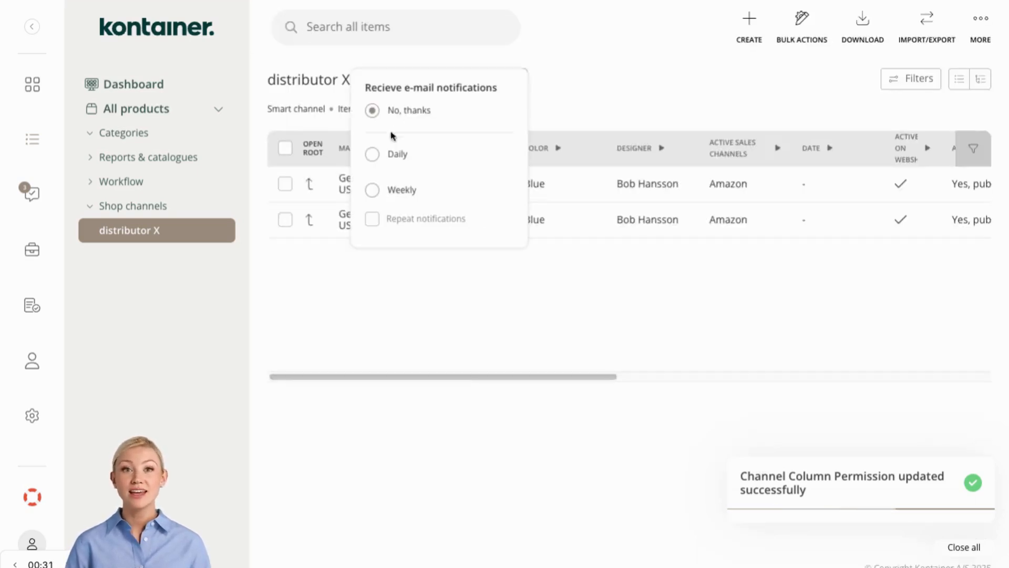
pyautogui.click(376, 193)
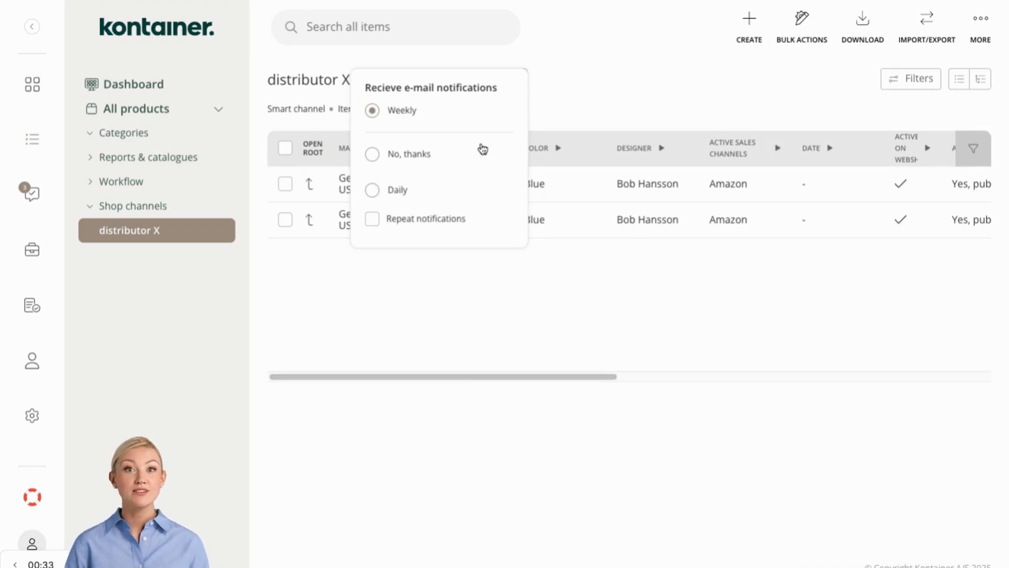
pyautogui.click(515, 59)
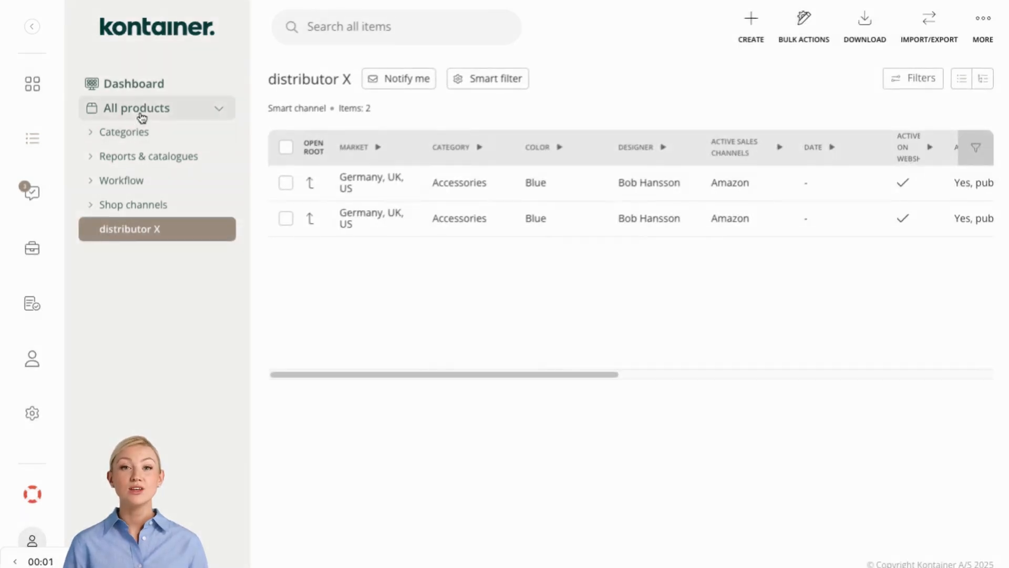
# - Open All products and look through the attributes available for bulk editing, then close the bulk editor
pyautogui.click(140, 113)
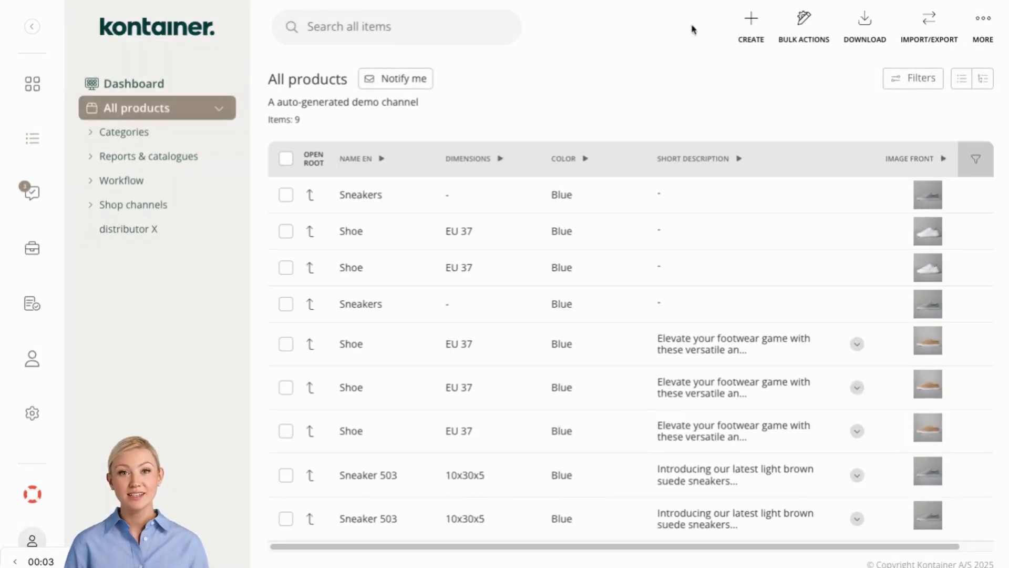
pyautogui.click(803, 23)
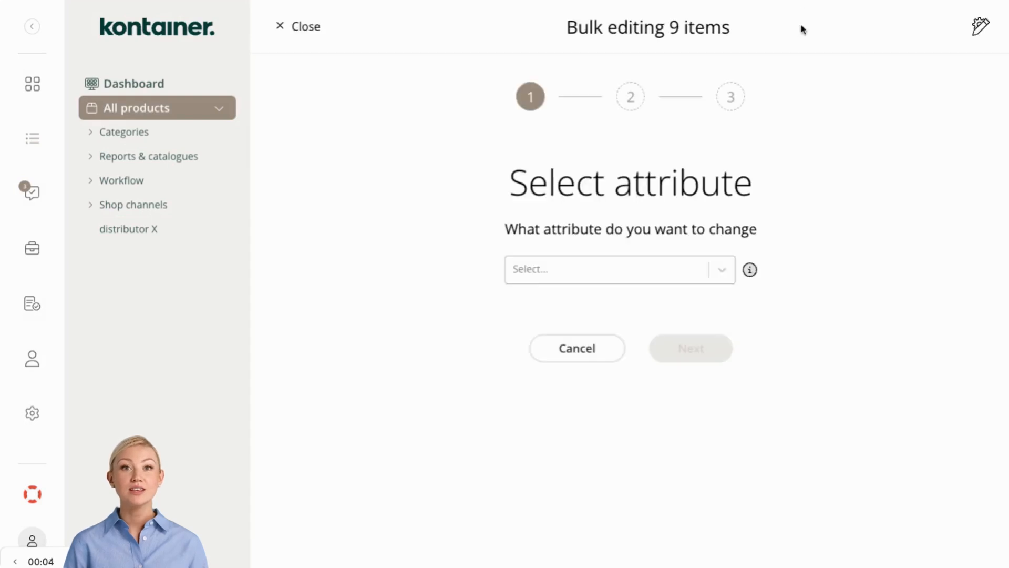
pyautogui.click(723, 275)
pyautogui.scroll(-5, 640, 378)
pyautogui.scroll(-8, 640, 379)
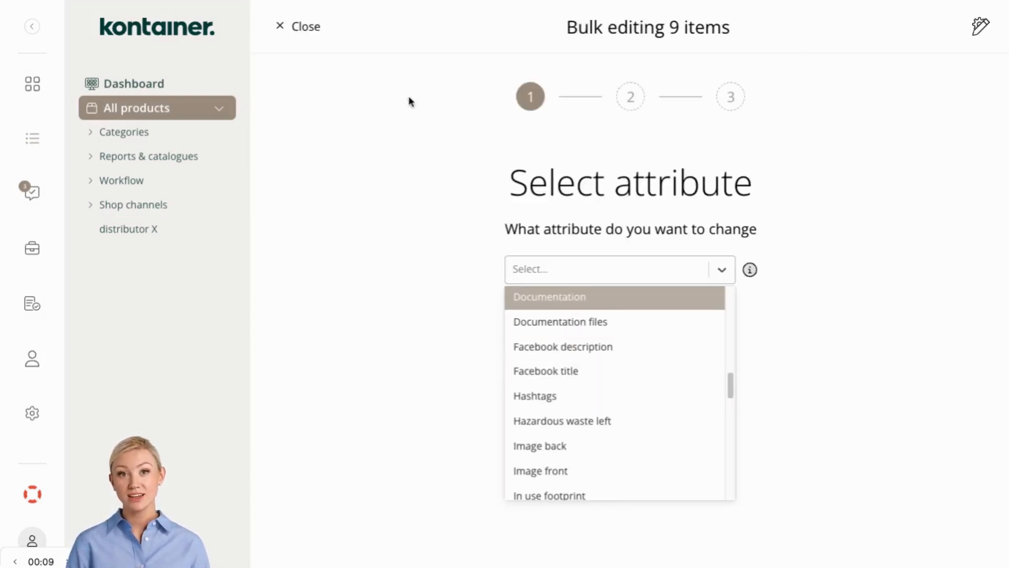
pyautogui.click(281, 26)
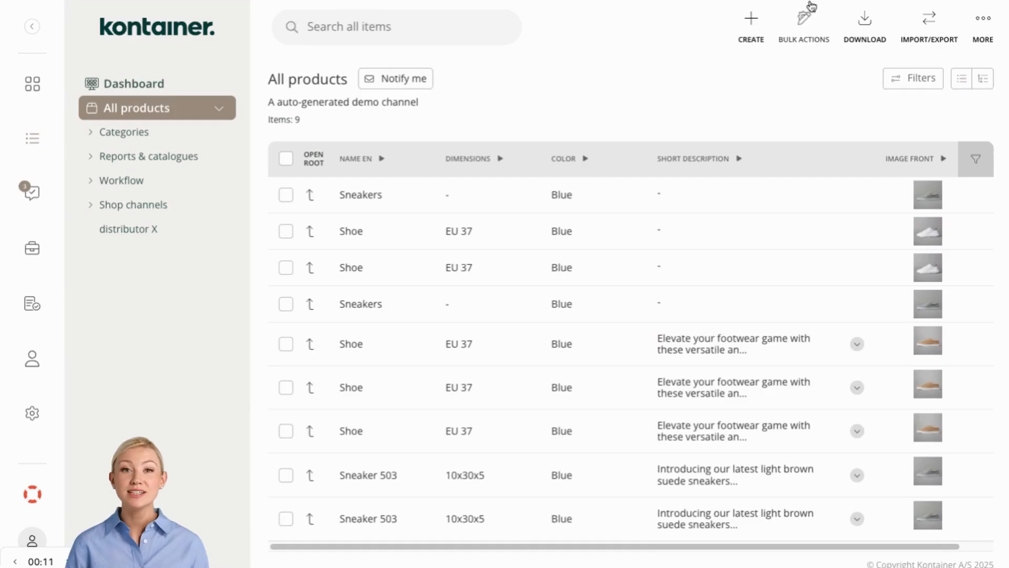
# - Try an Excel download of all products with assets included, browsing the download templates before closing the dialog
pyautogui.click(930, 20)
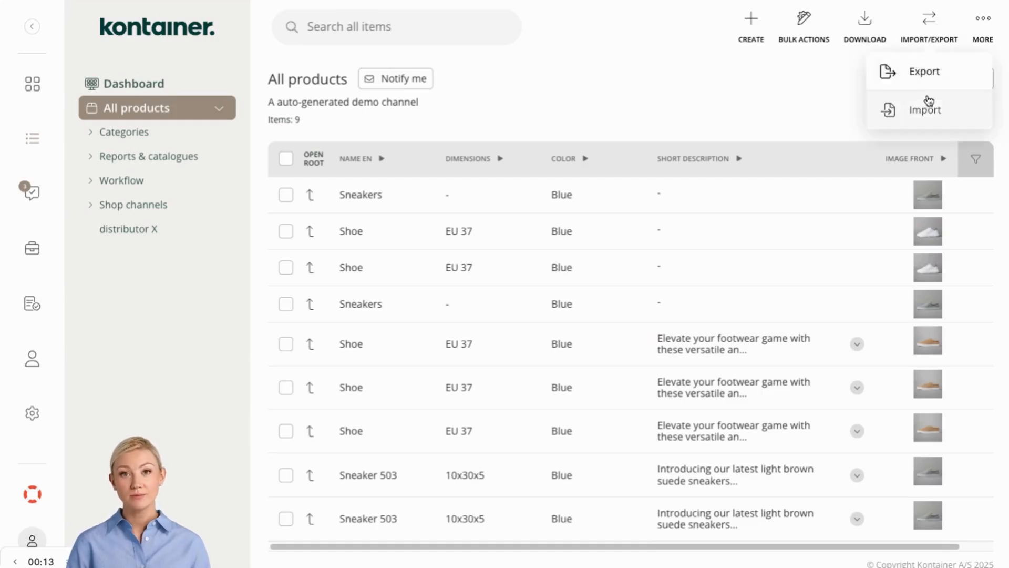
pyautogui.click(870, 33)
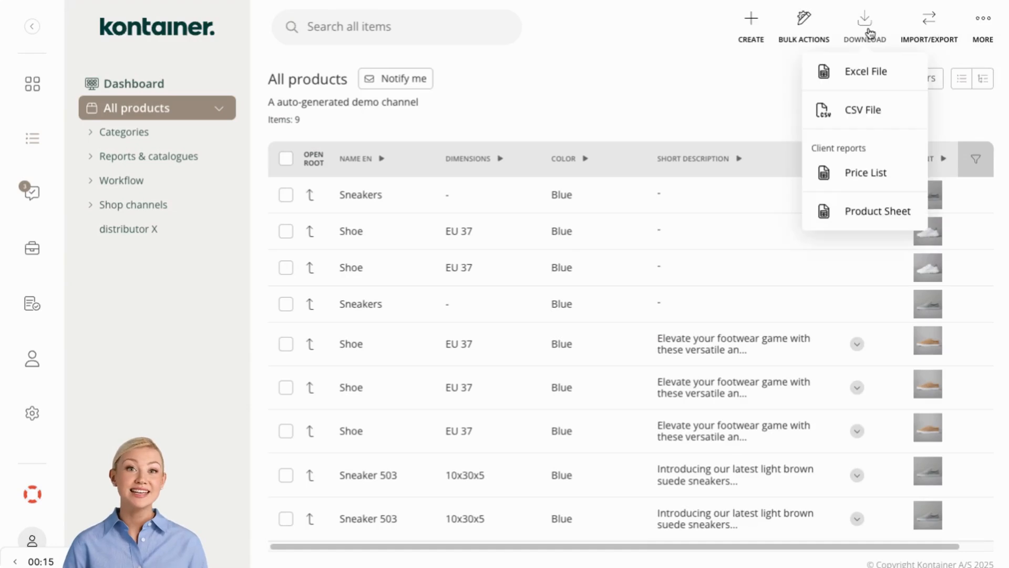
pyautogui.click(862, 79)
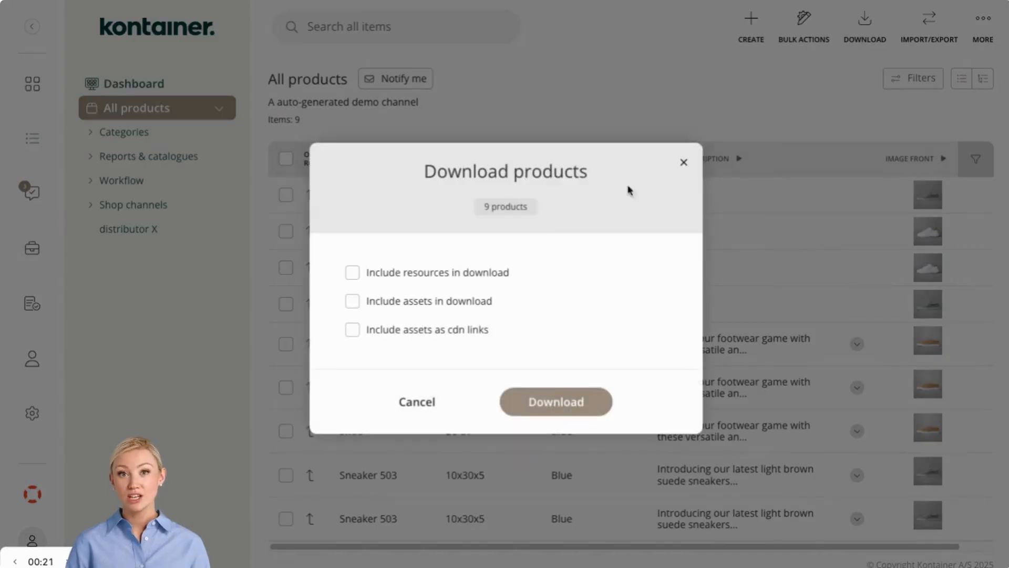
pyautogui.click(420, 308)
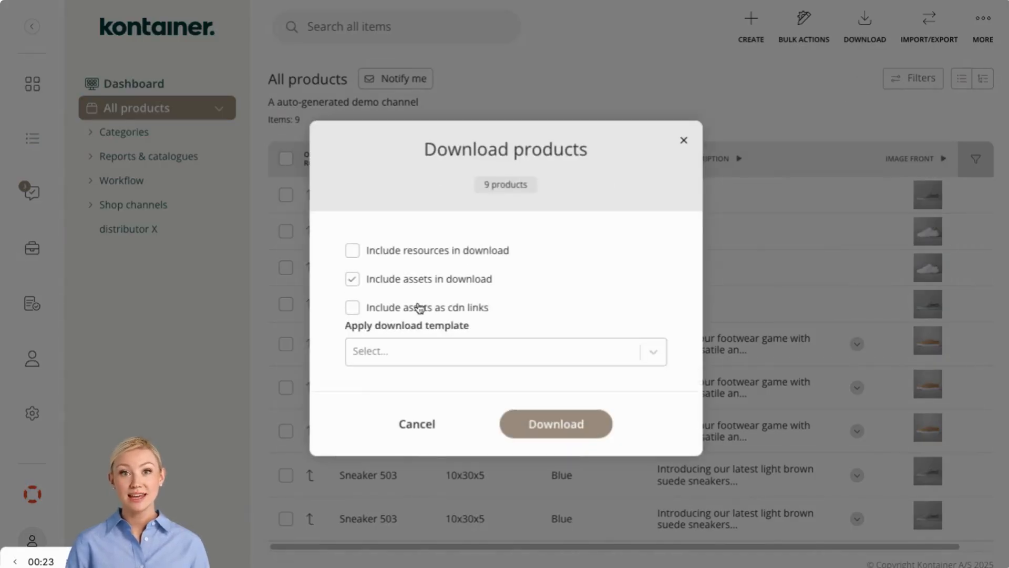
pyautogui.click(653, 352)
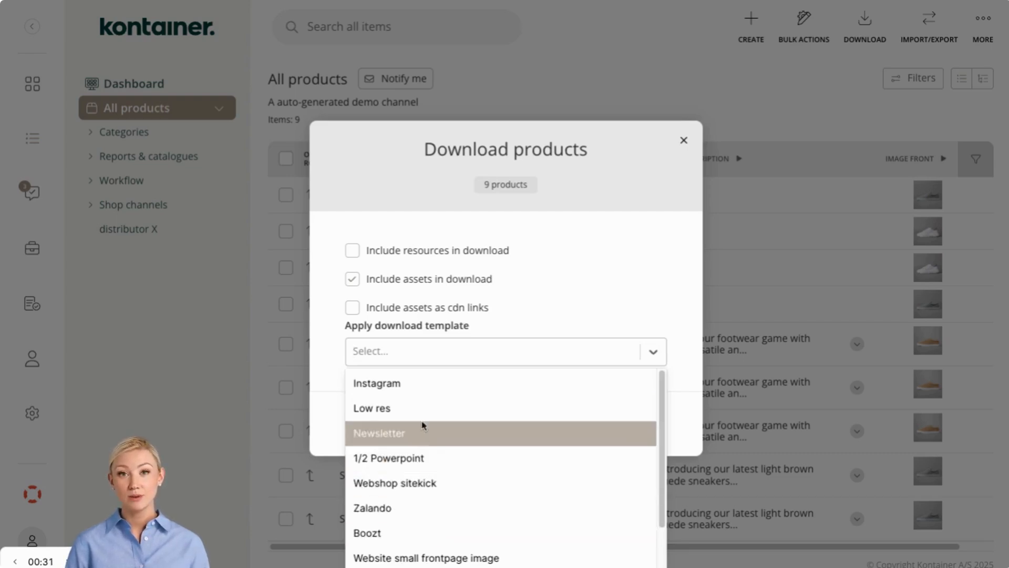
pyautogui.click(544, 310)
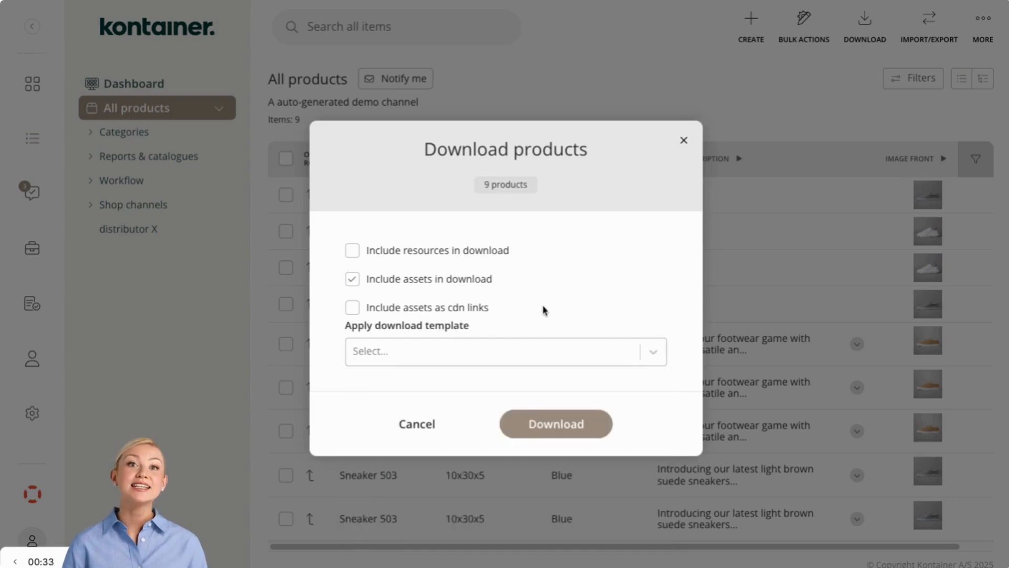
pyautogui.click(684, 141)
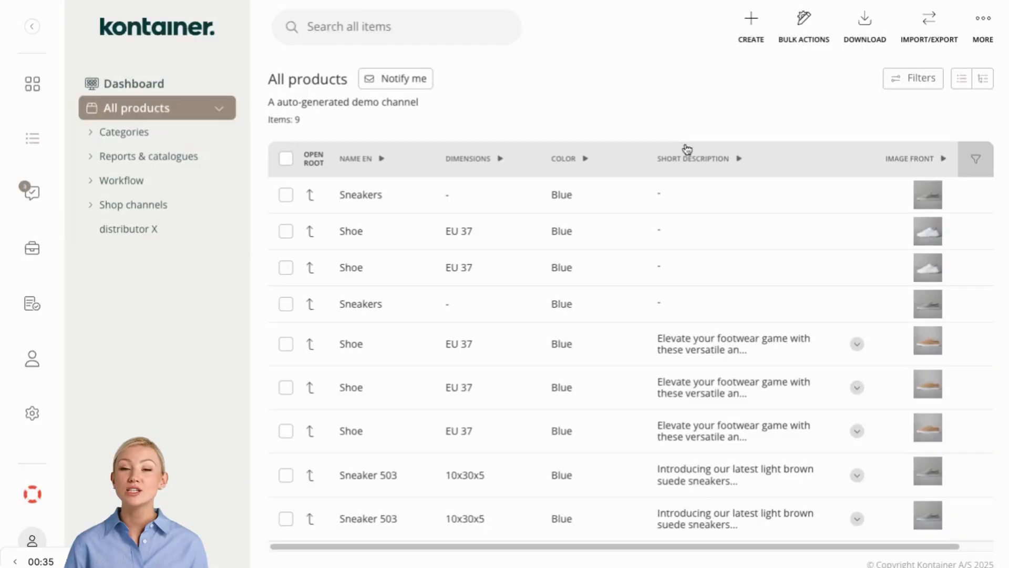